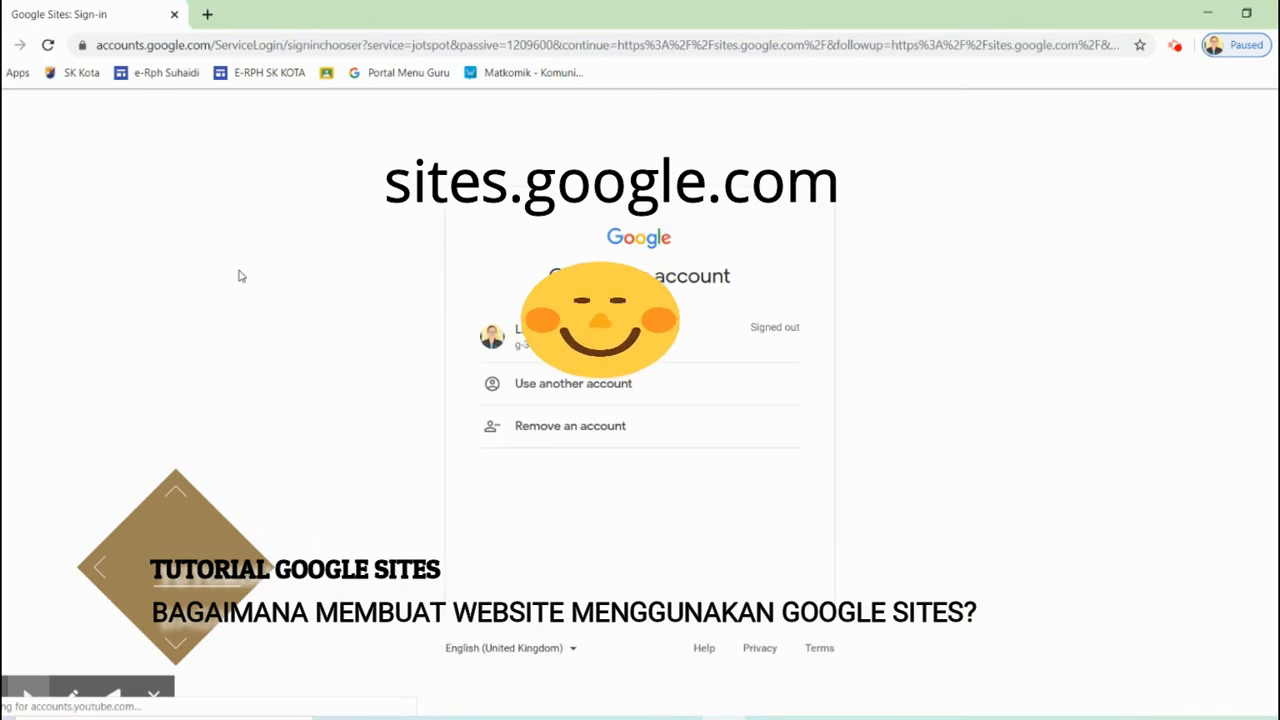
Sign in to Google Sites with the listed account by entering the account password.
click(600, 336)
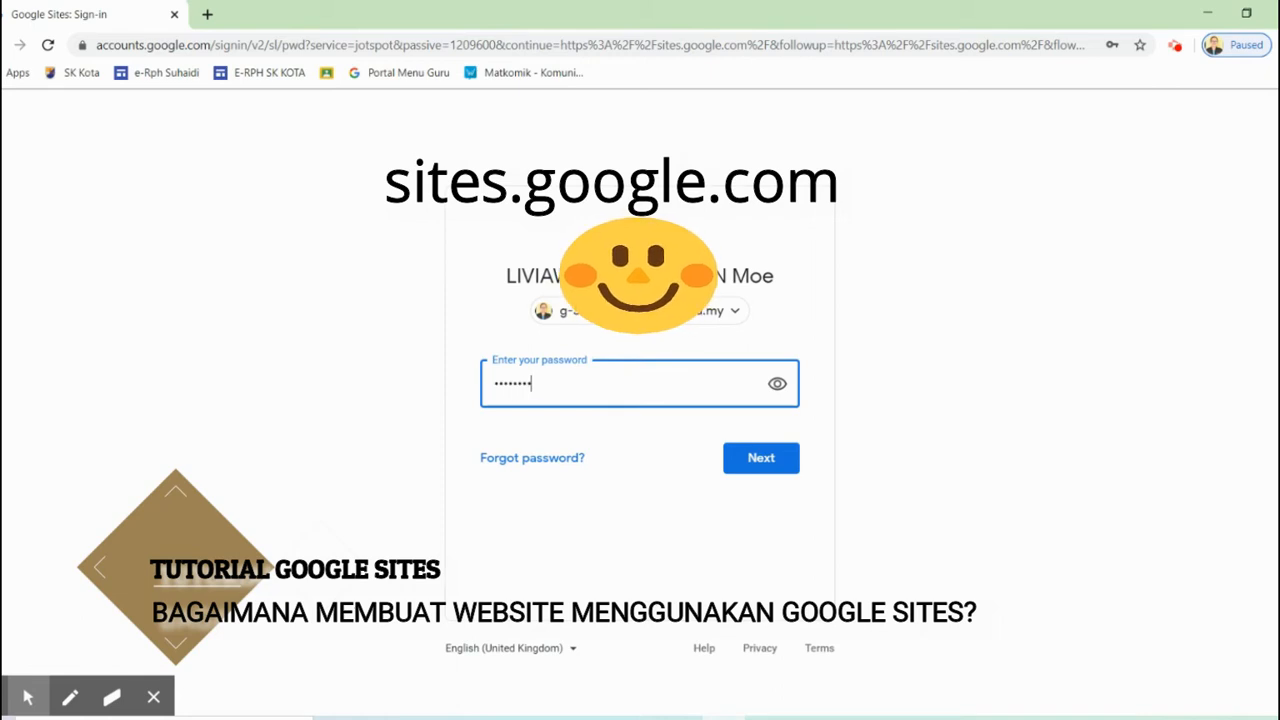
key(Return)
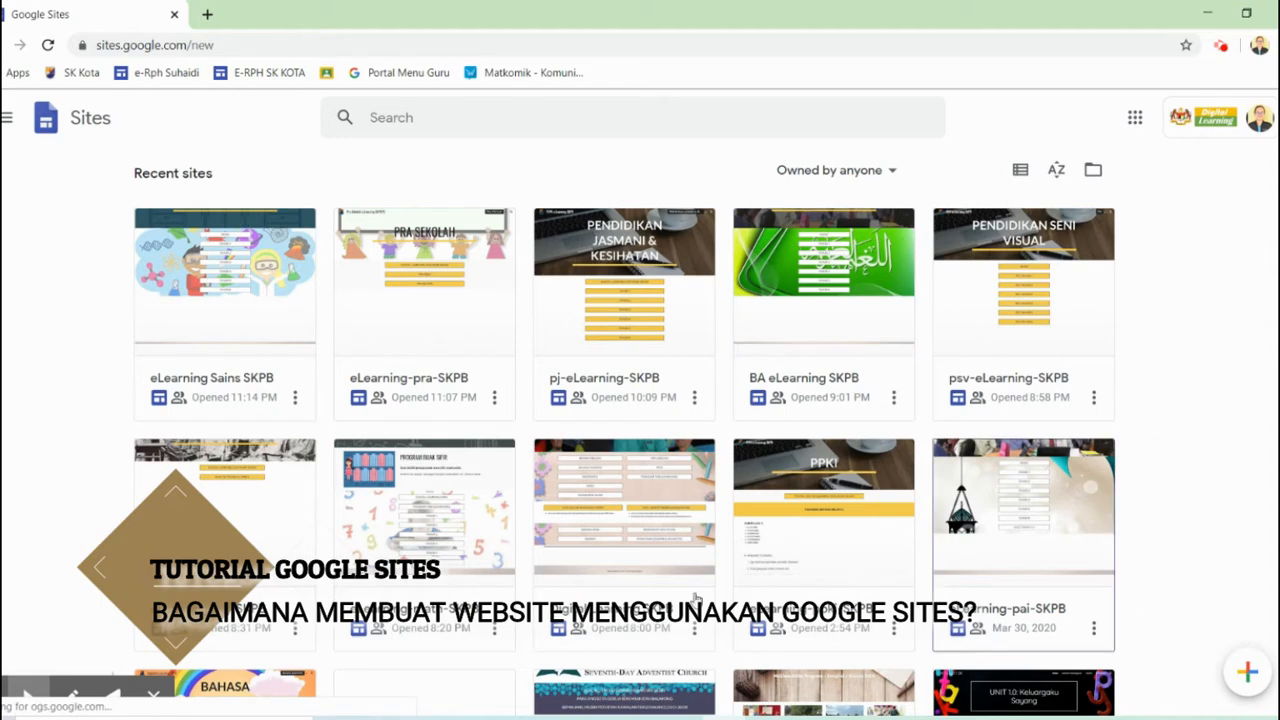
Create a new blank site.
click(35, 655)
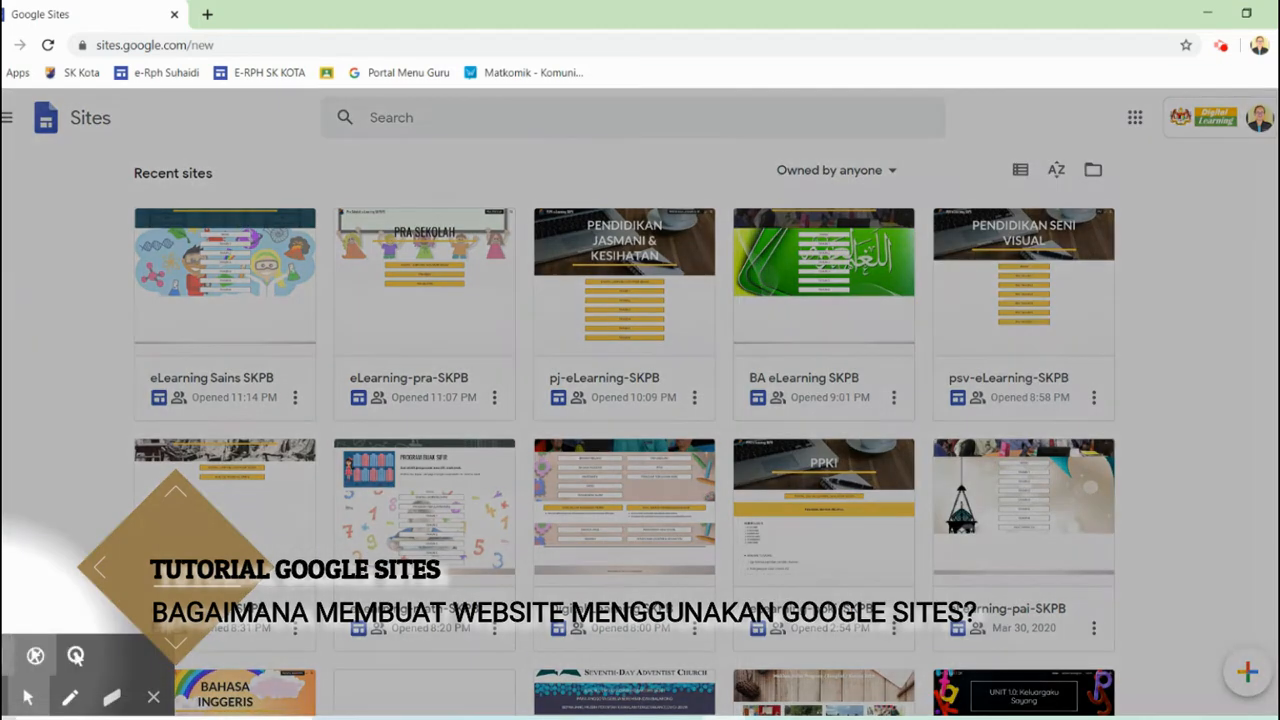
click(1249, 674)
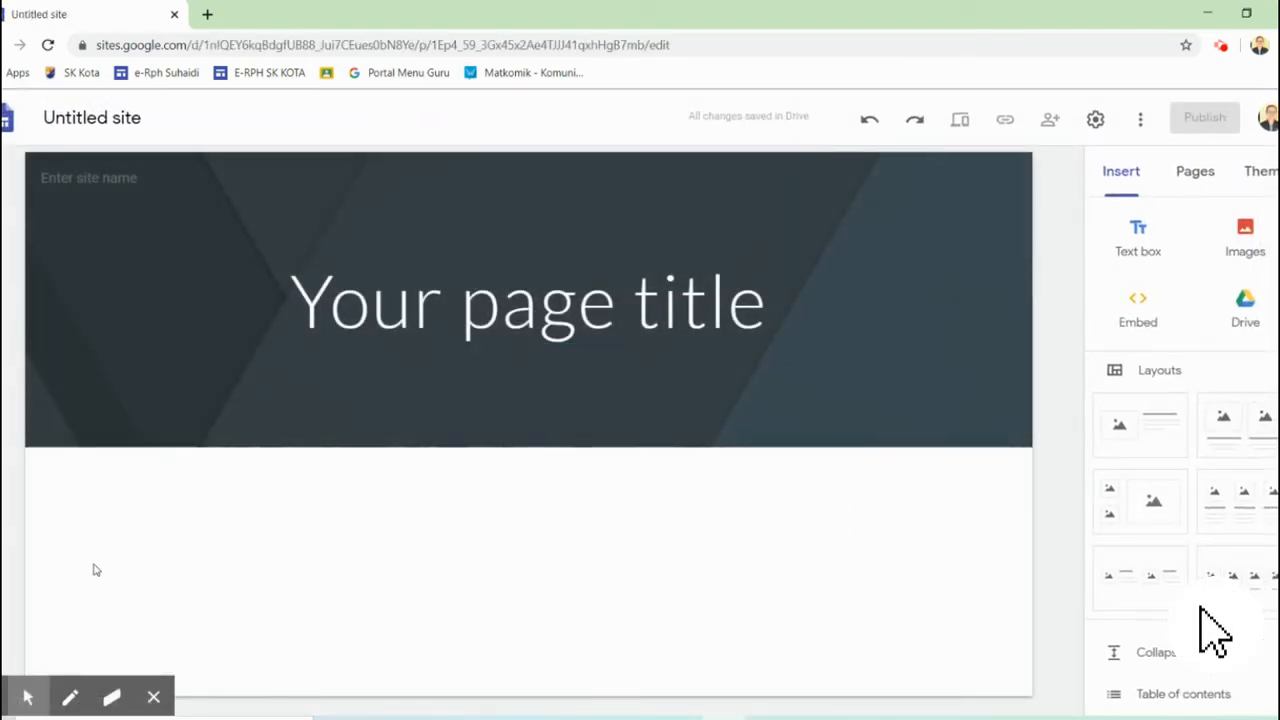
click(35, 655)
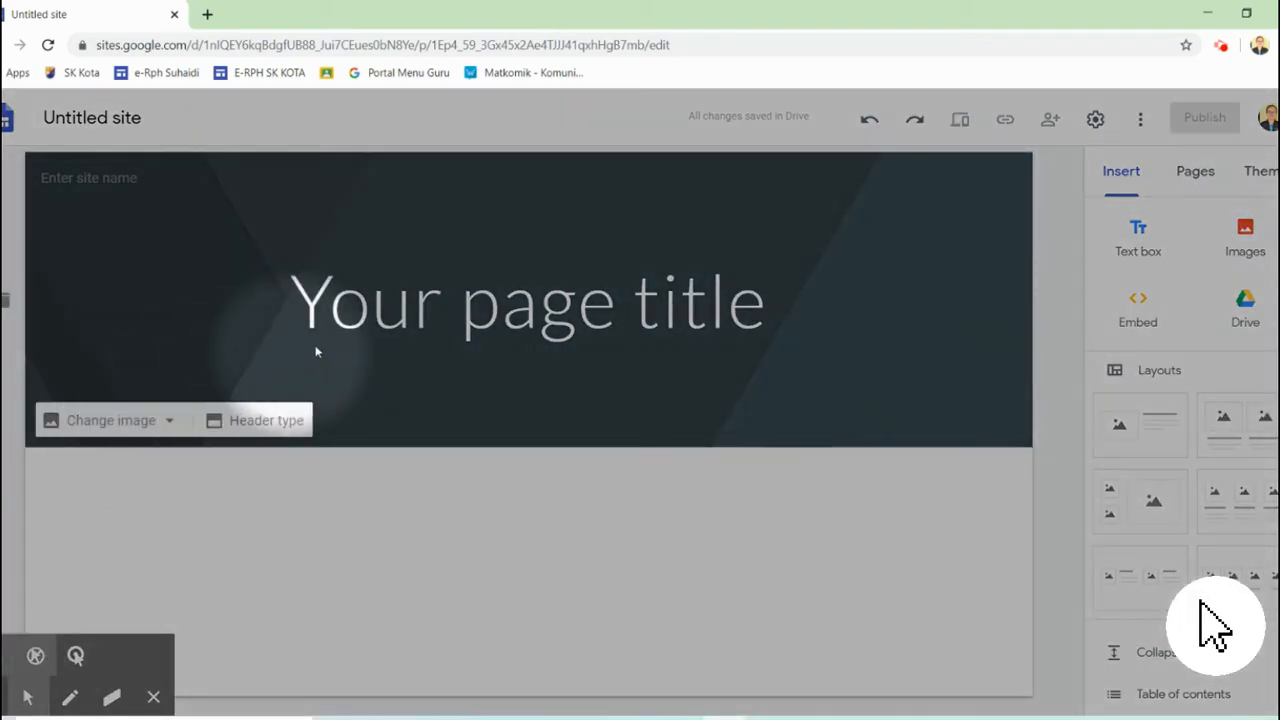
Set the page title to "BAHASA MELAYU TAHUN 5 SK" and the site name to "BM SK TAHUN 5".
click(372, 312)
triple_click(375, 315)
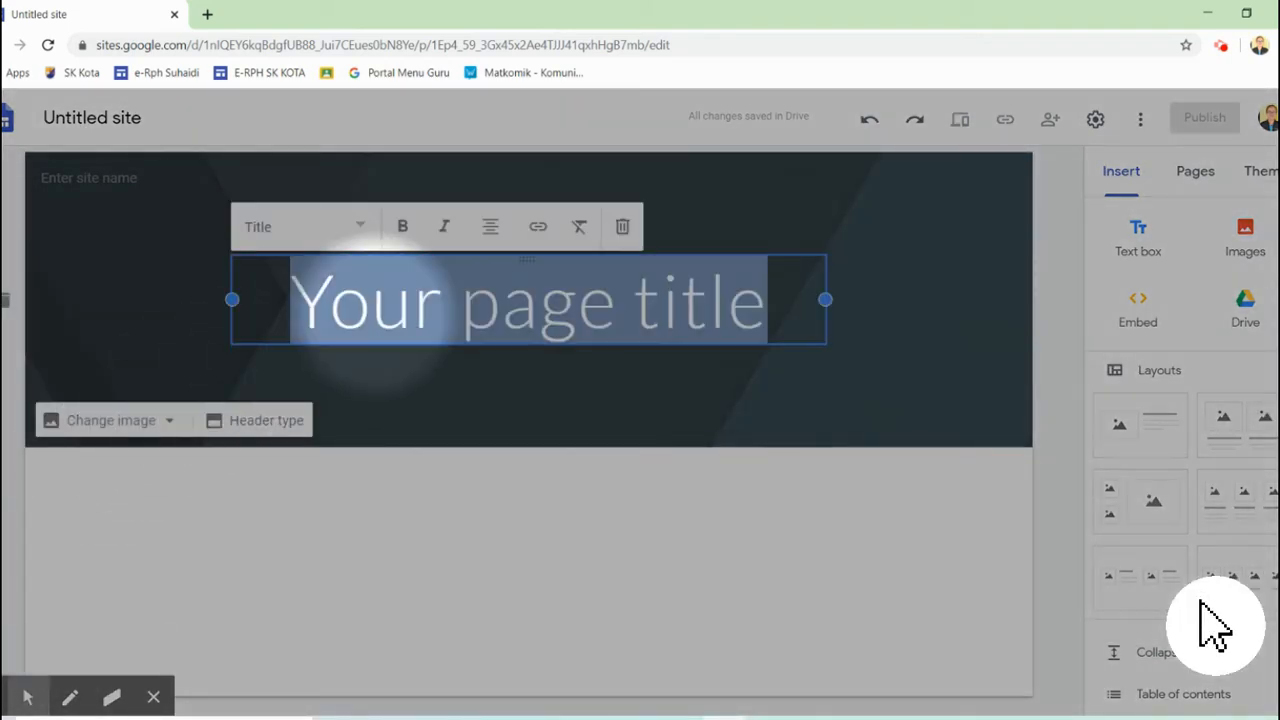
text(b)
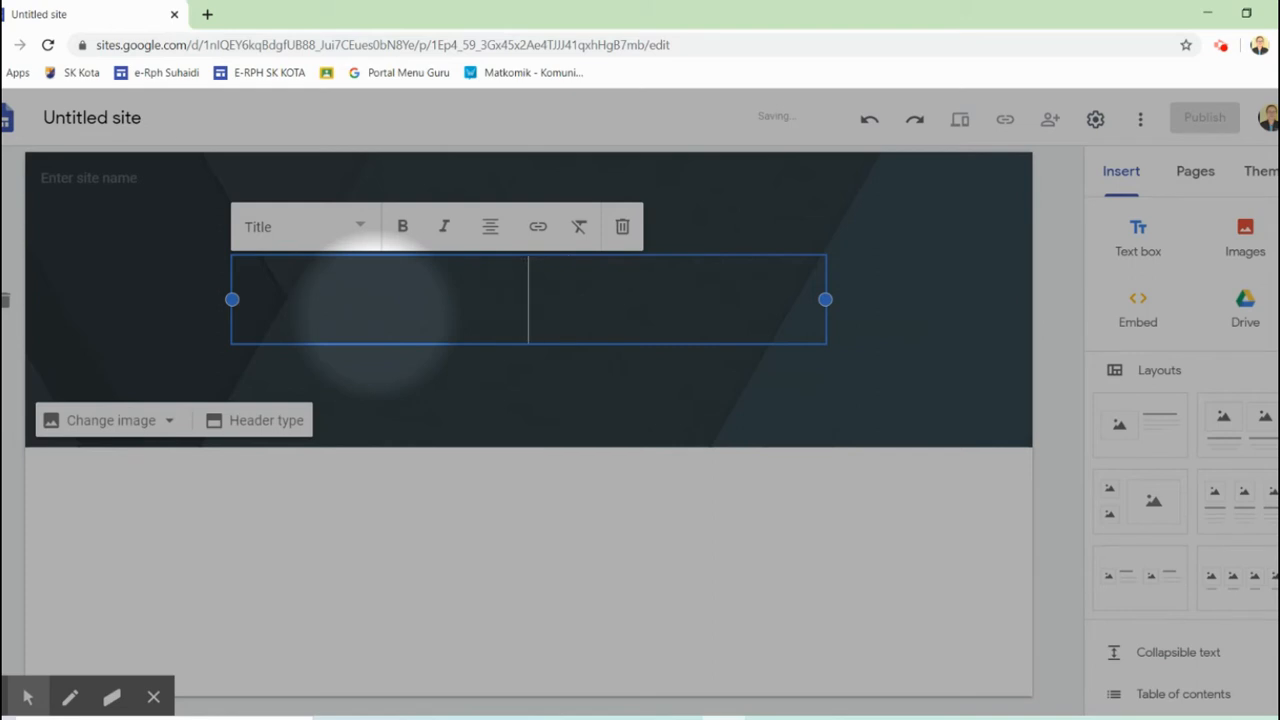
text(ahasa melayu)
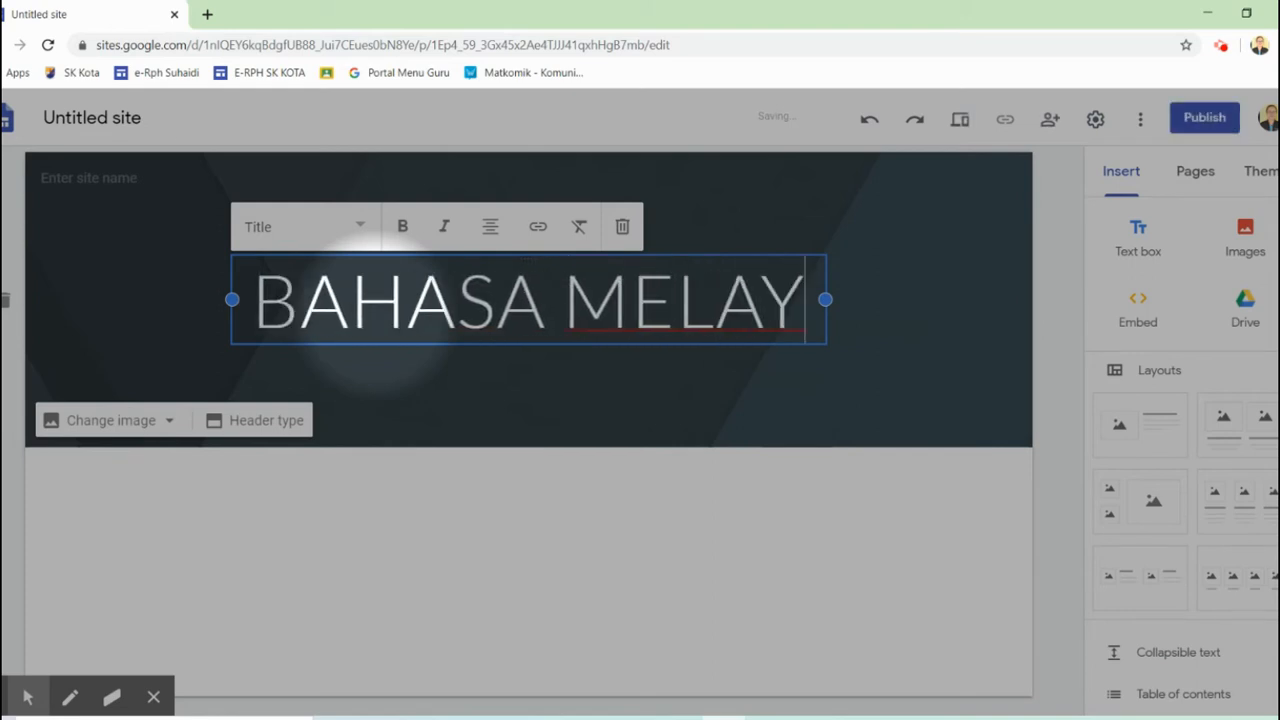
text( tahun)
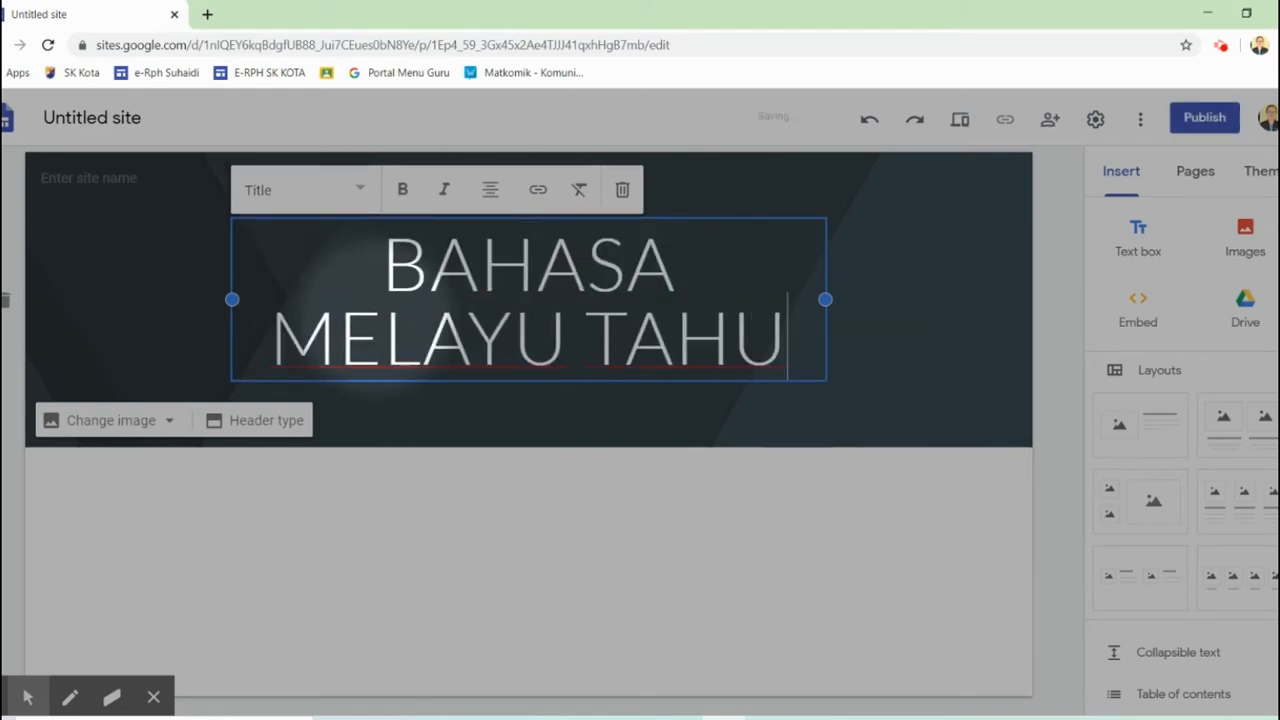
text( 5 SK)
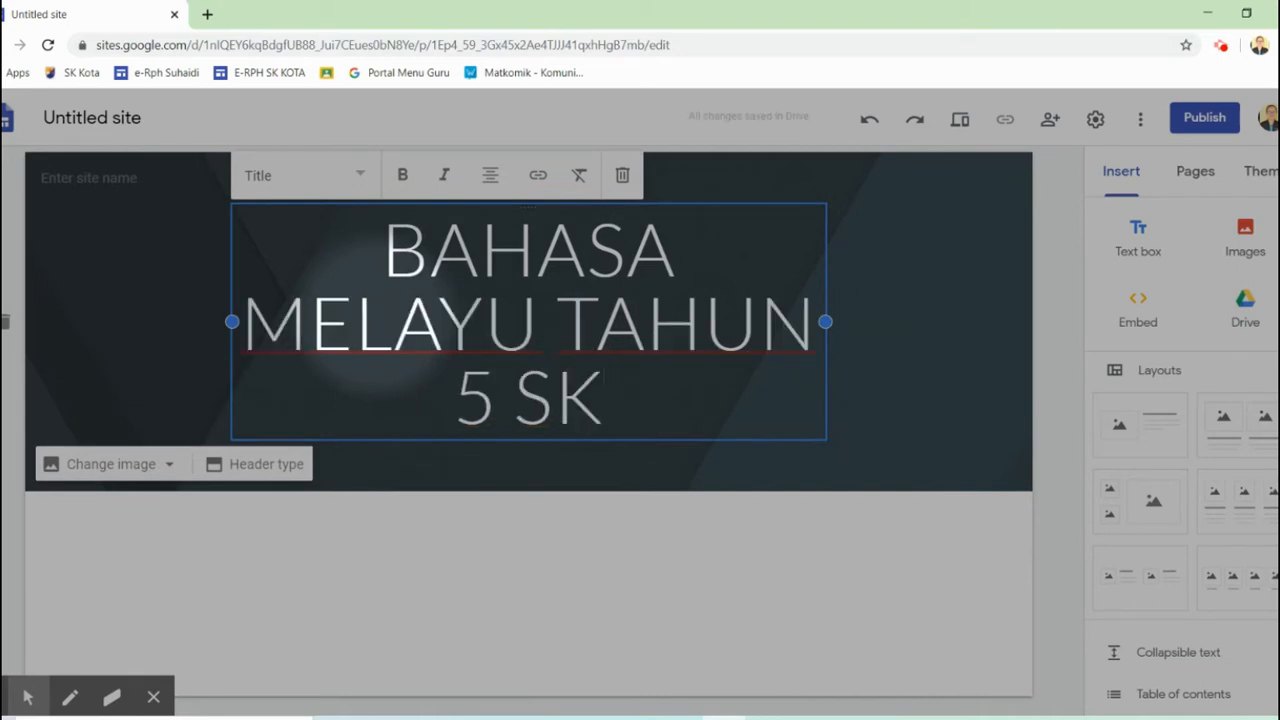
click(100, 178)
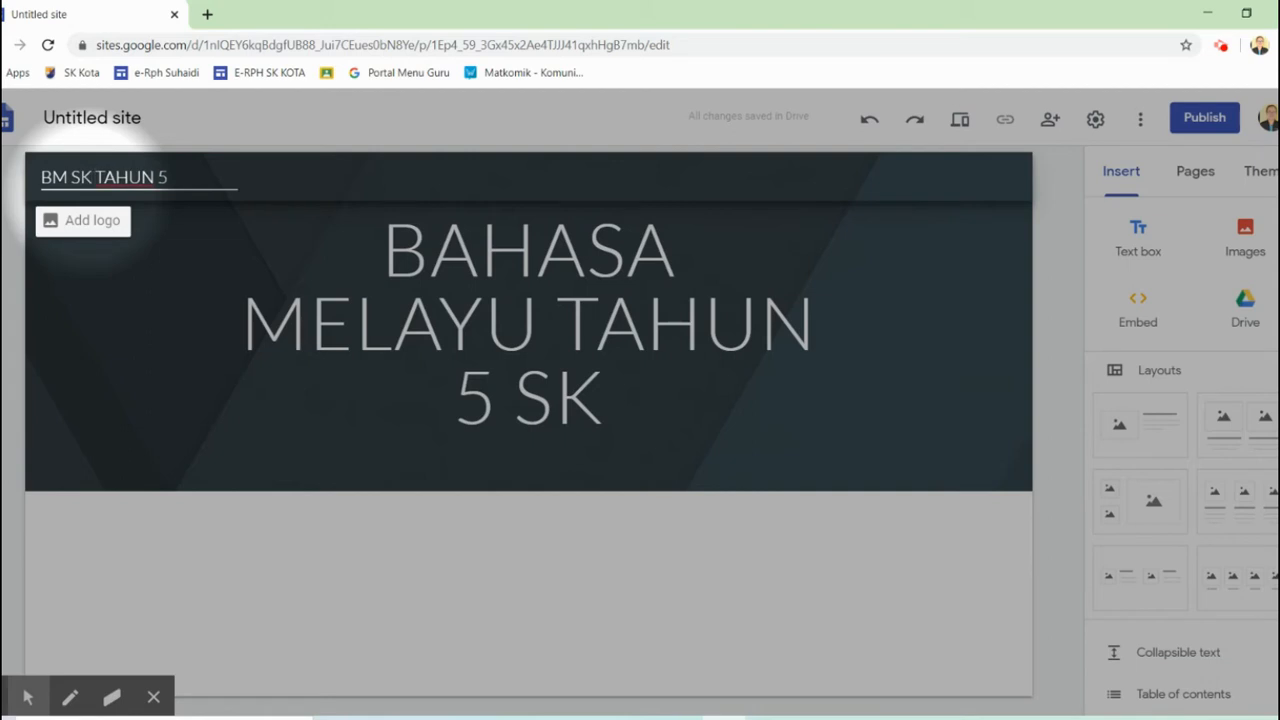
Search Google images for "LOGO SK PASIR BESAR" and insert the SMKL crest as the site logo.
click(94, 224)
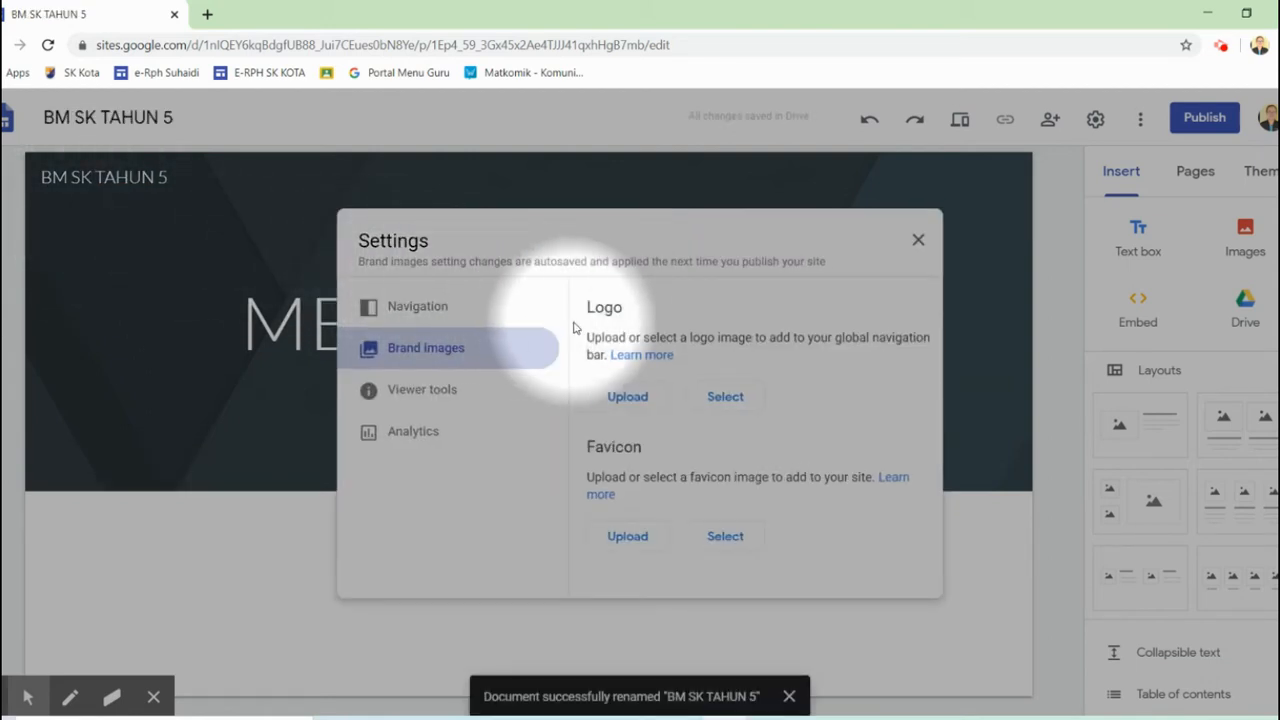
click(729, 408)
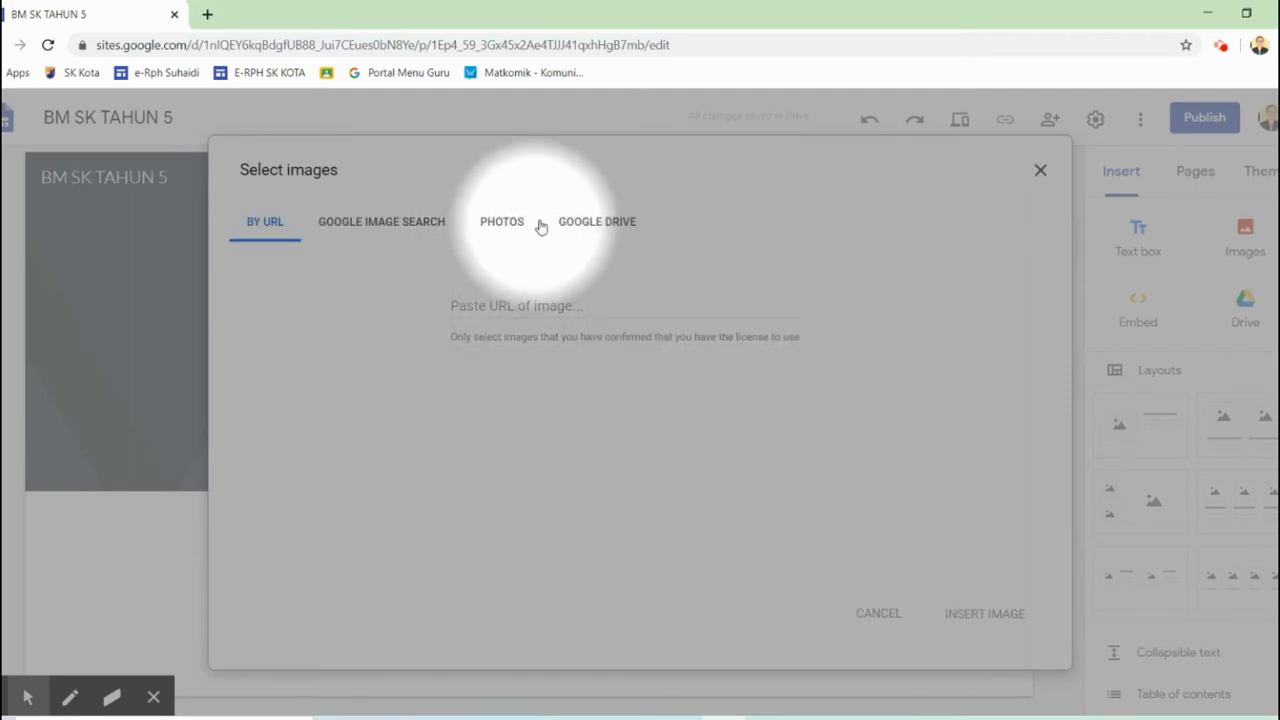
click(594, 226)
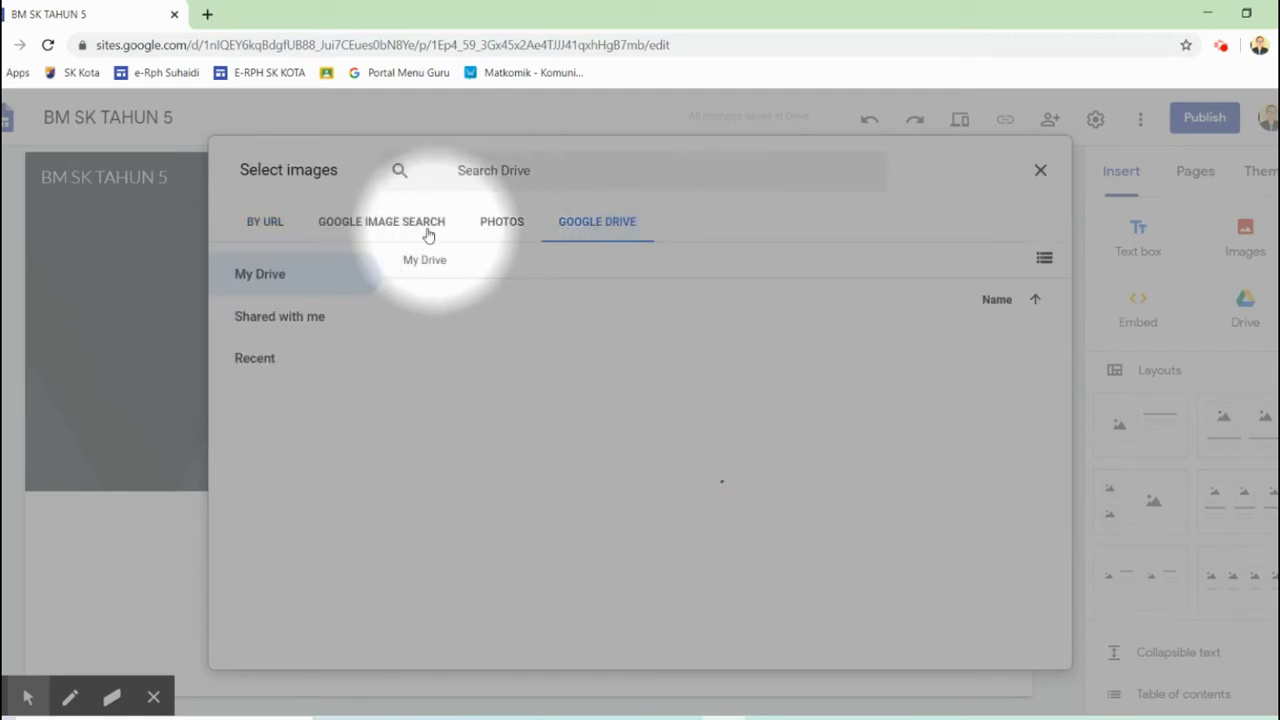
click(428, 230)
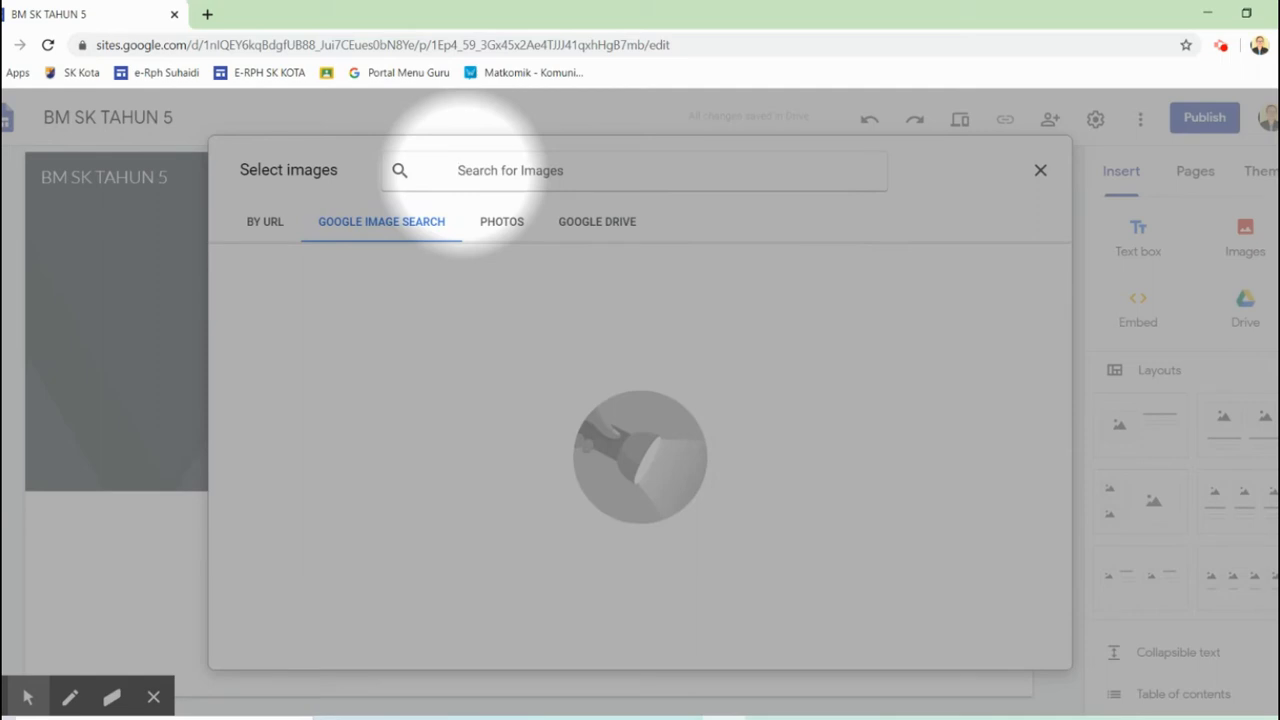
text(LOGO SK P)
text(ASIR BESAR)
key(Return)
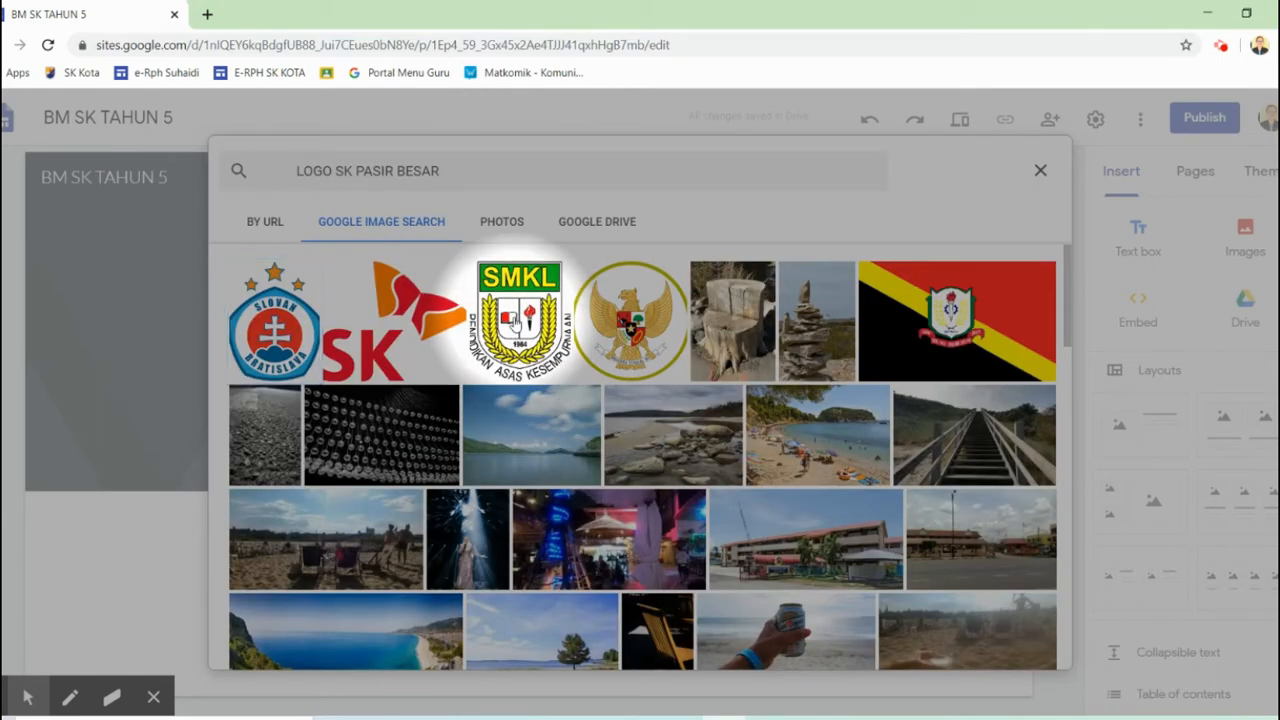
click(513, 322)
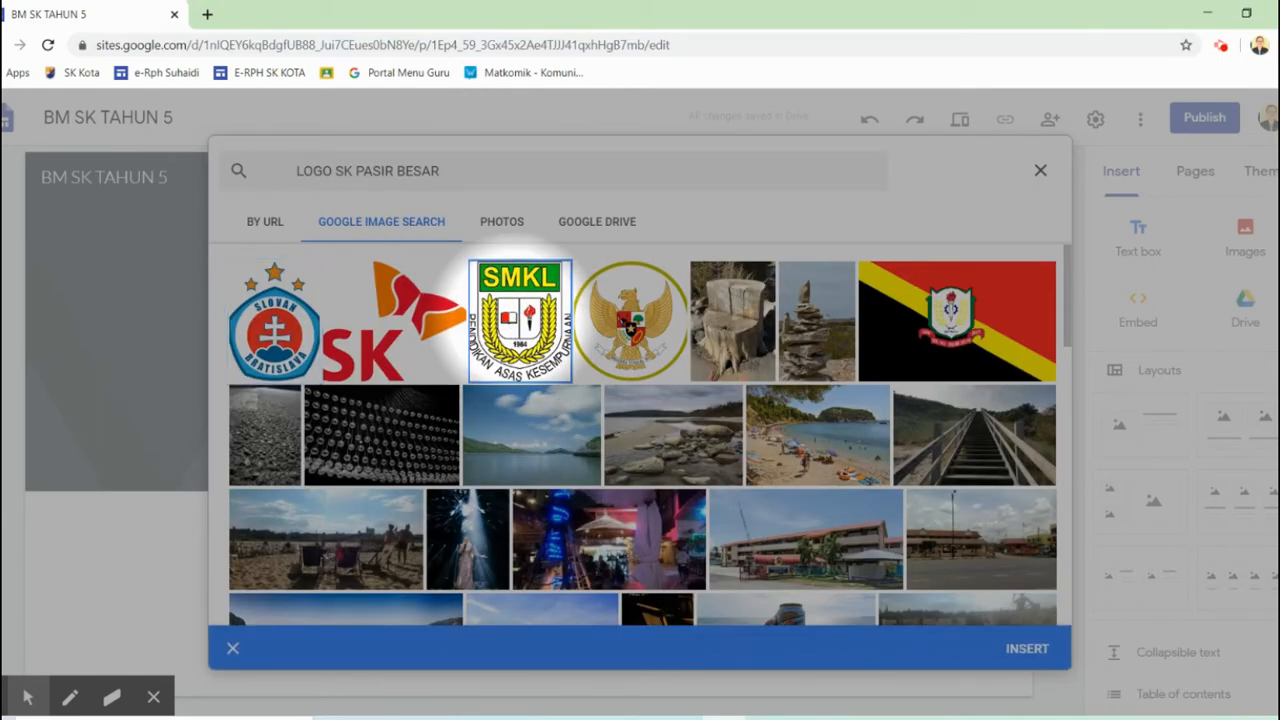
click(1025, 649)
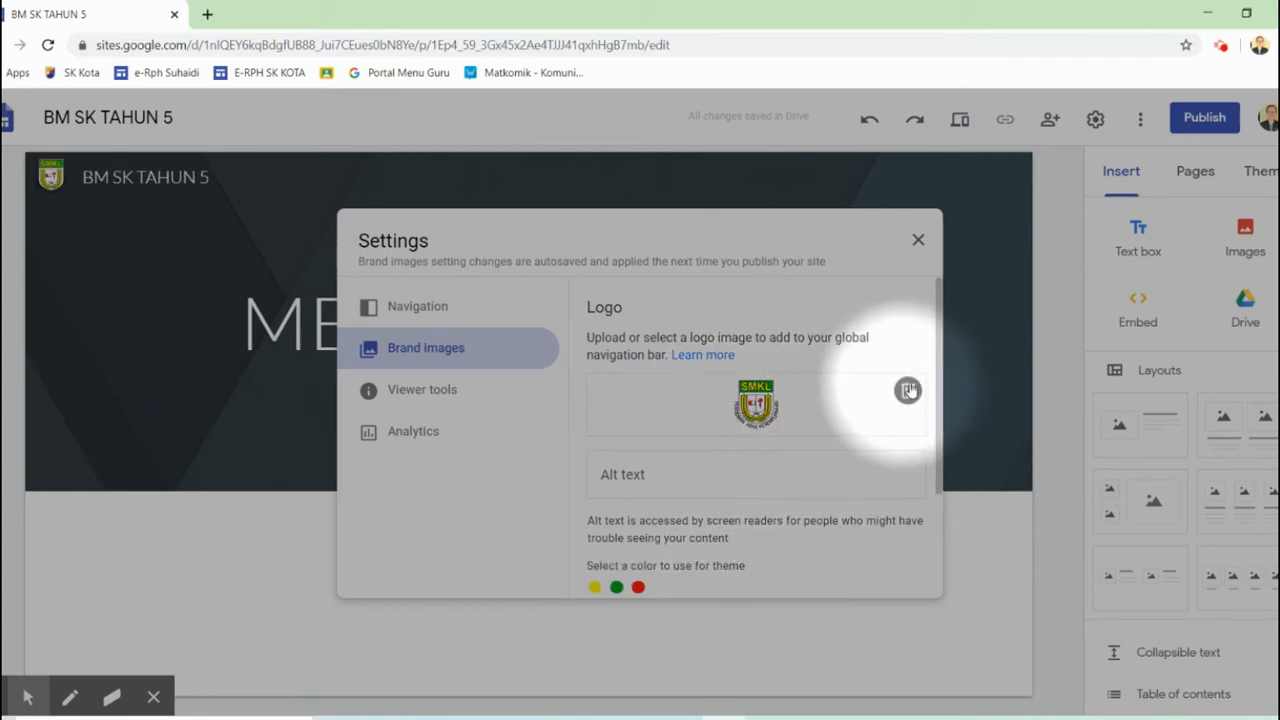
Replace the site logo with the school logo found by searching Google Drive for "LOGO SKPB".
click(906, 390)
click(718, 398)
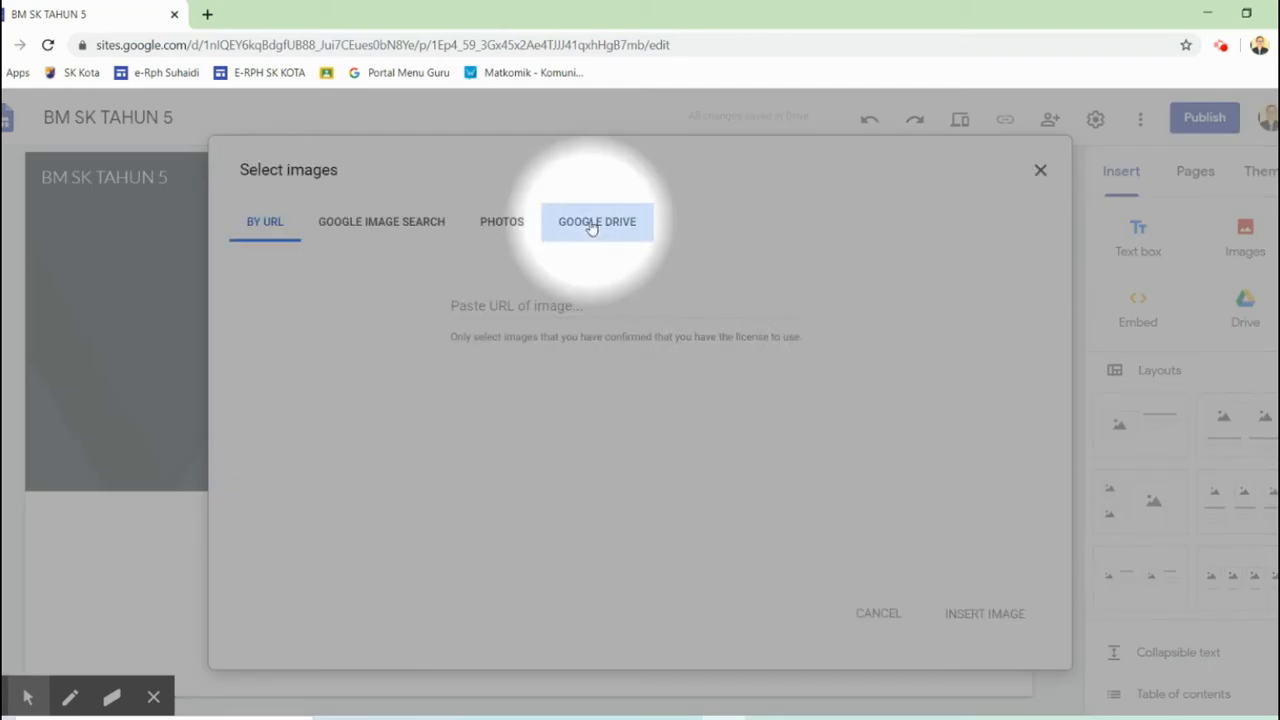
click(592, 224)
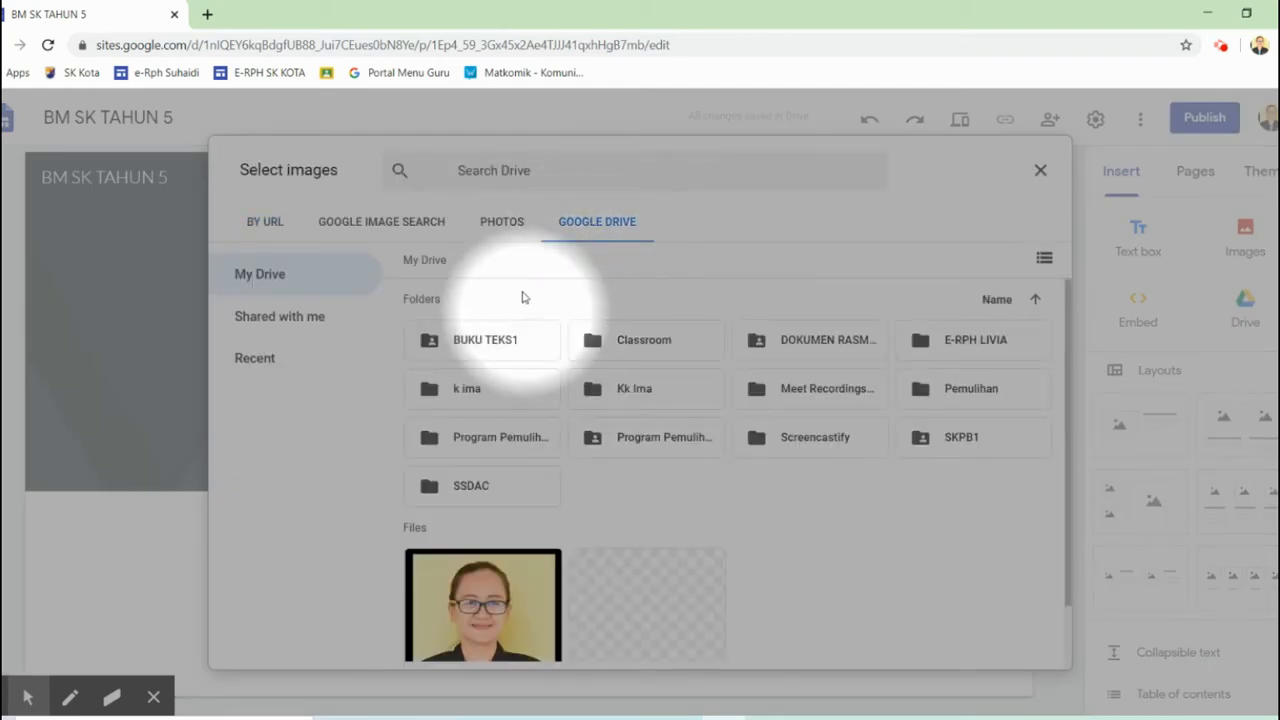
click(494, 172)
text(LOGO SKPB)
key(Return)
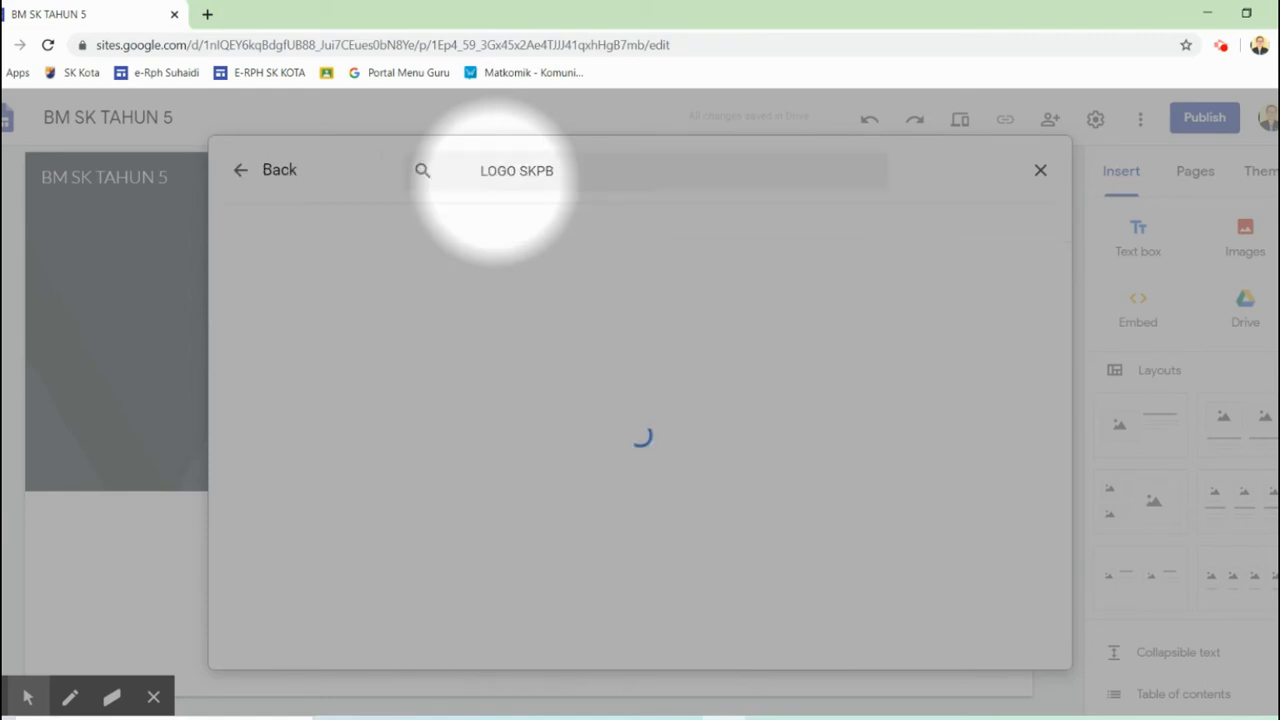
double_click(300, 298)
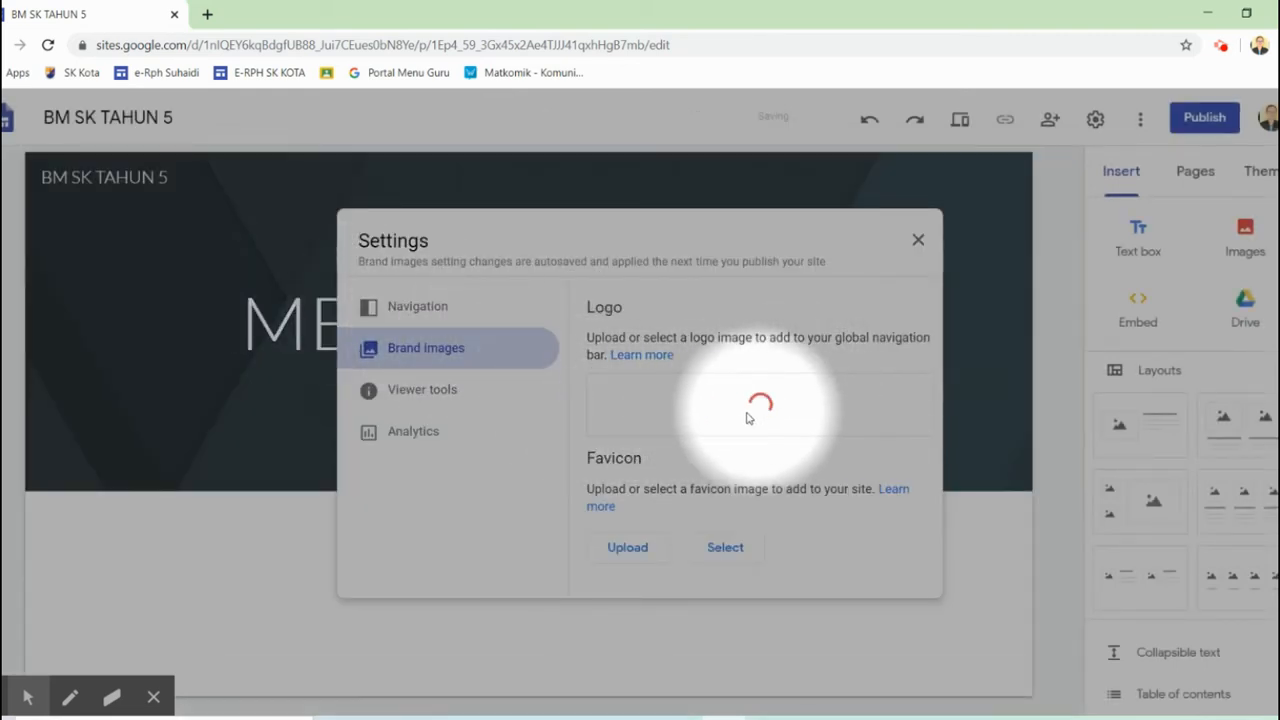
click(918, 240)
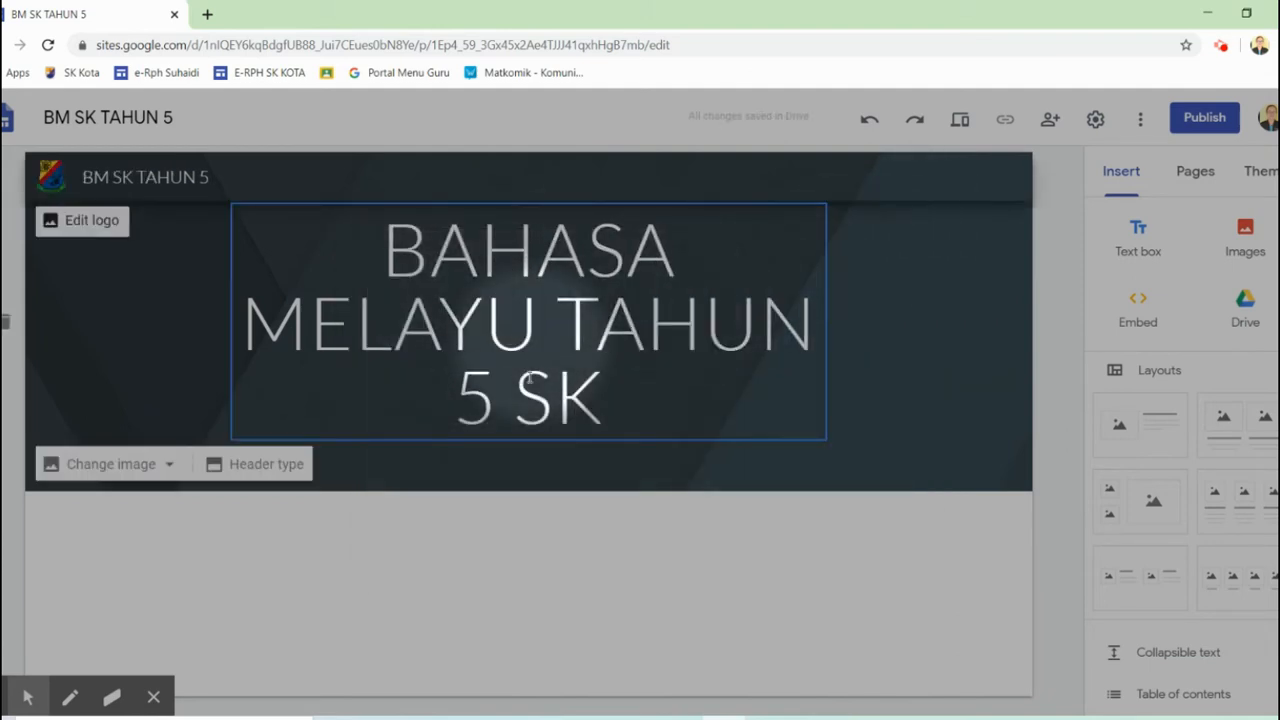
Apply the Level theme to the site with its green accent colour.
click(1258, 172)
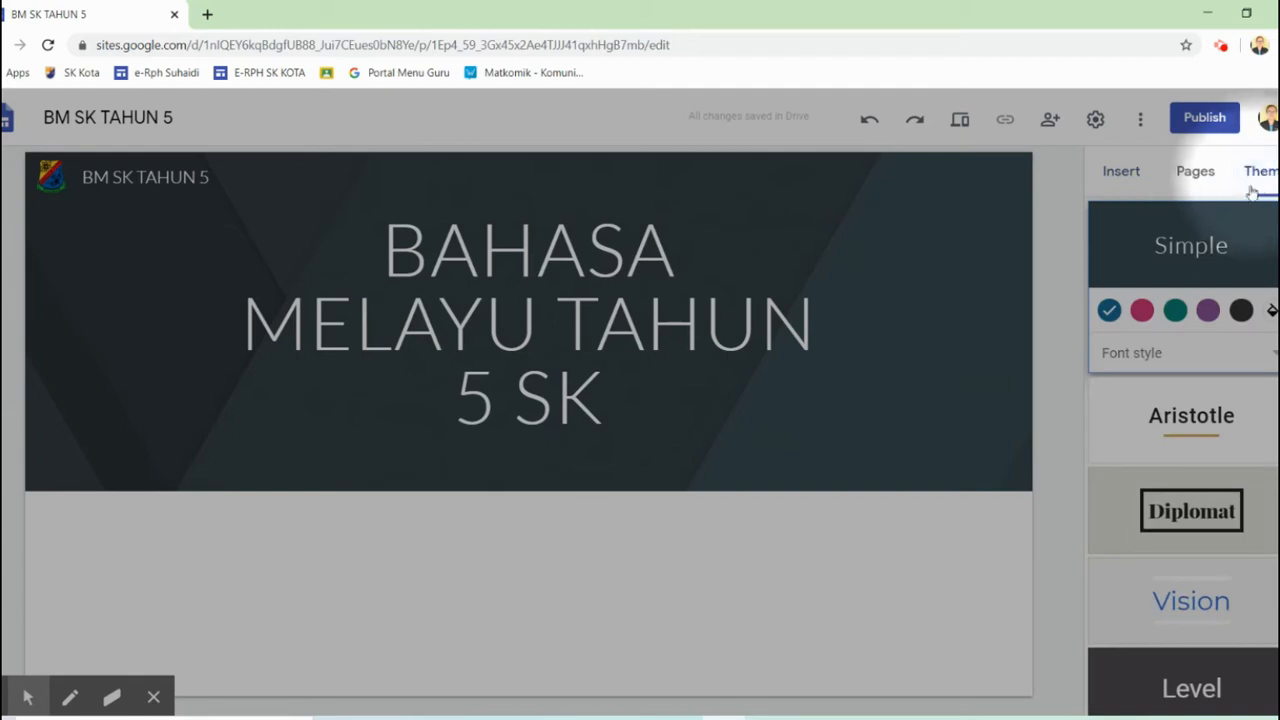
scroll(1165, 440, down, 1)
click(1188, 572)
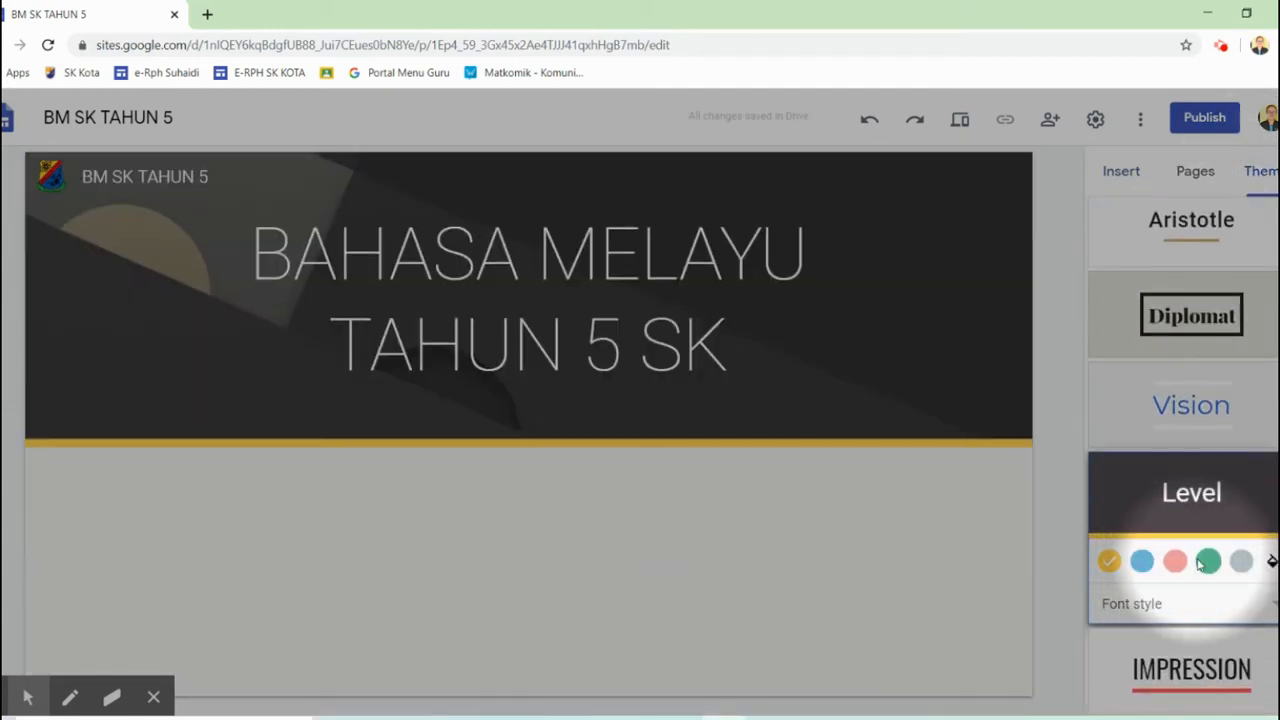
click(1208, 561)
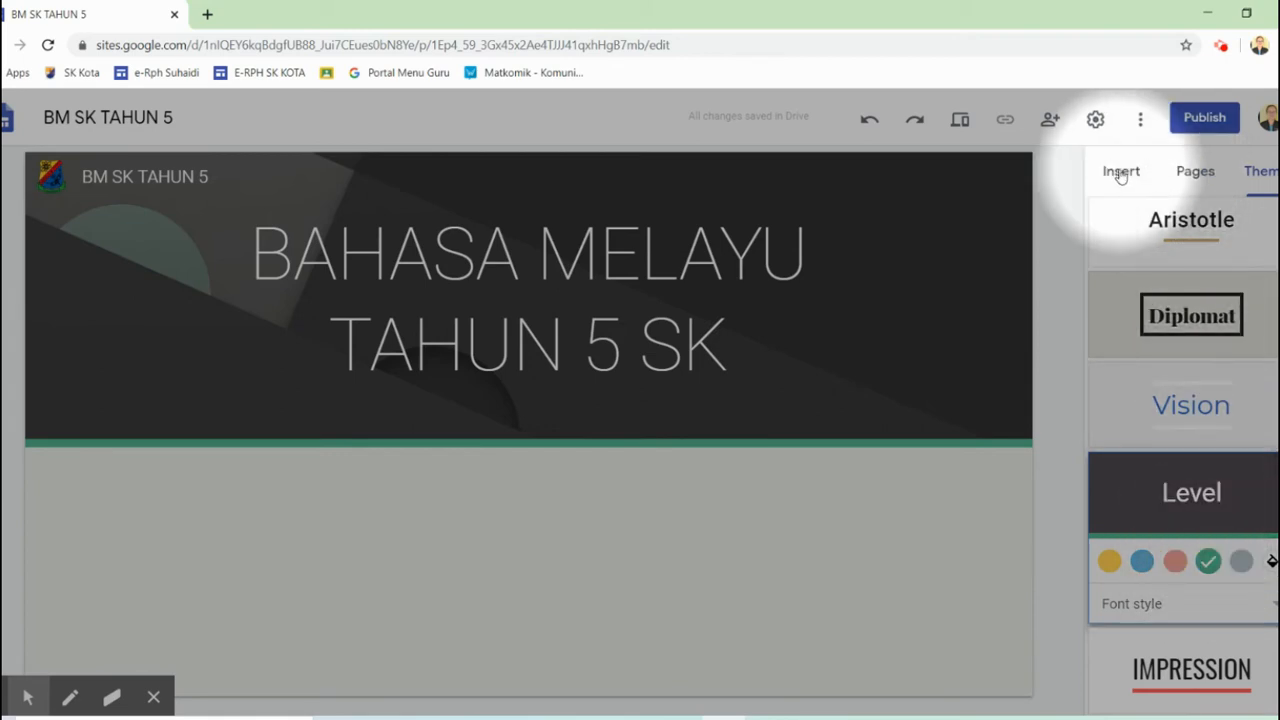
Insert a text box below the header with the bold text "SELAMAT DATANG KE LAMAN PEMBELAJARAN BAHASA MELAYU SK TAHUN 5".
click(1121, 171)
click(1147, 246)
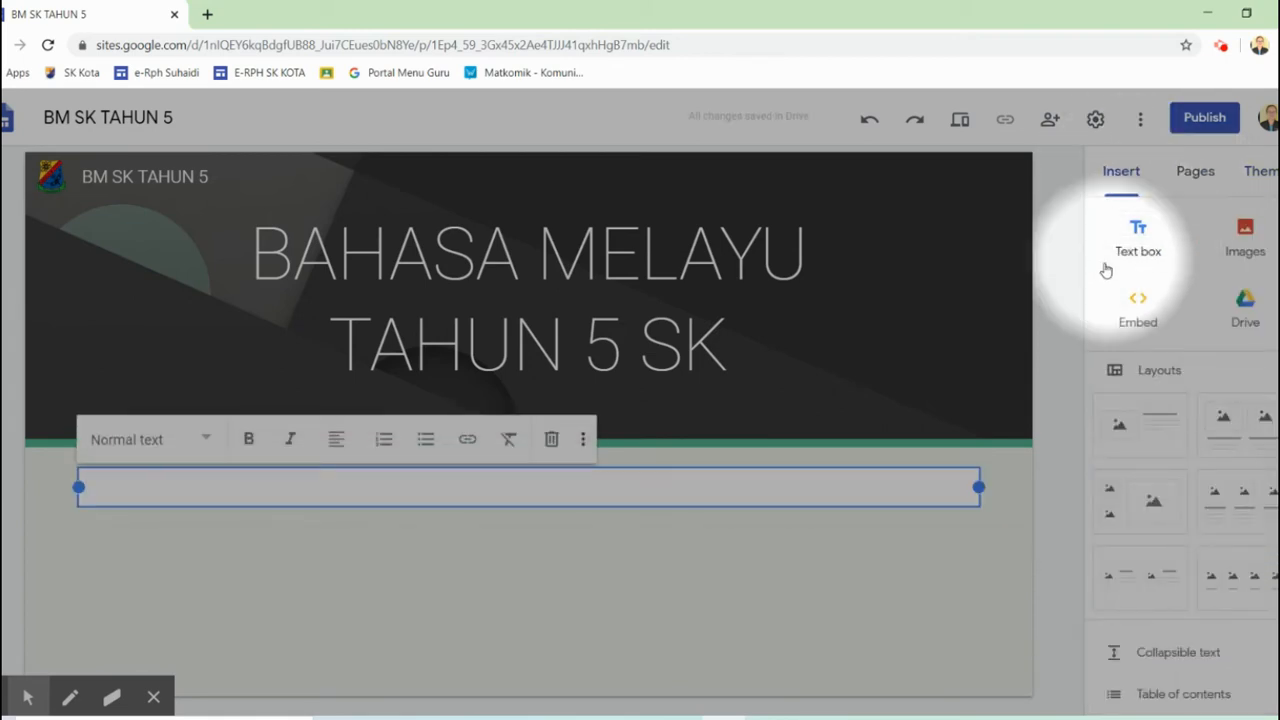
click(252, 440)
text(SE)
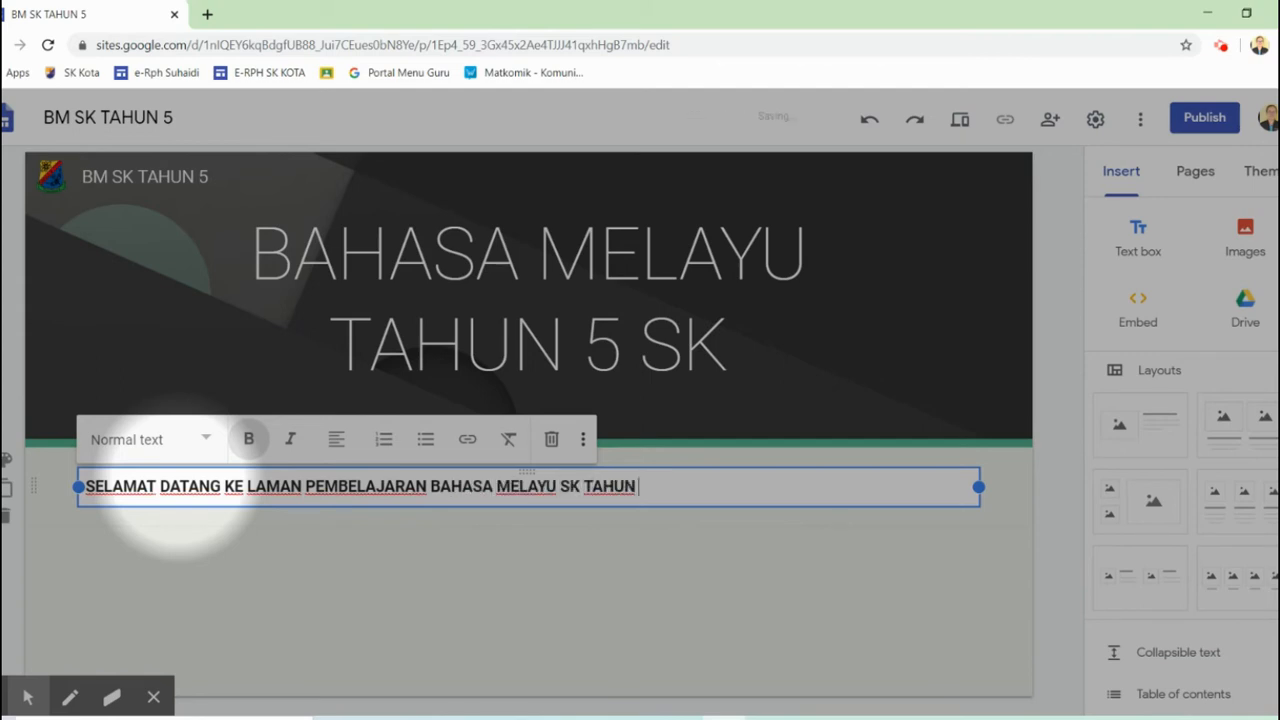
Reorder the header title's wording to read "BAHASA MELAYU SK TAHUN 5".
click(728, 350)
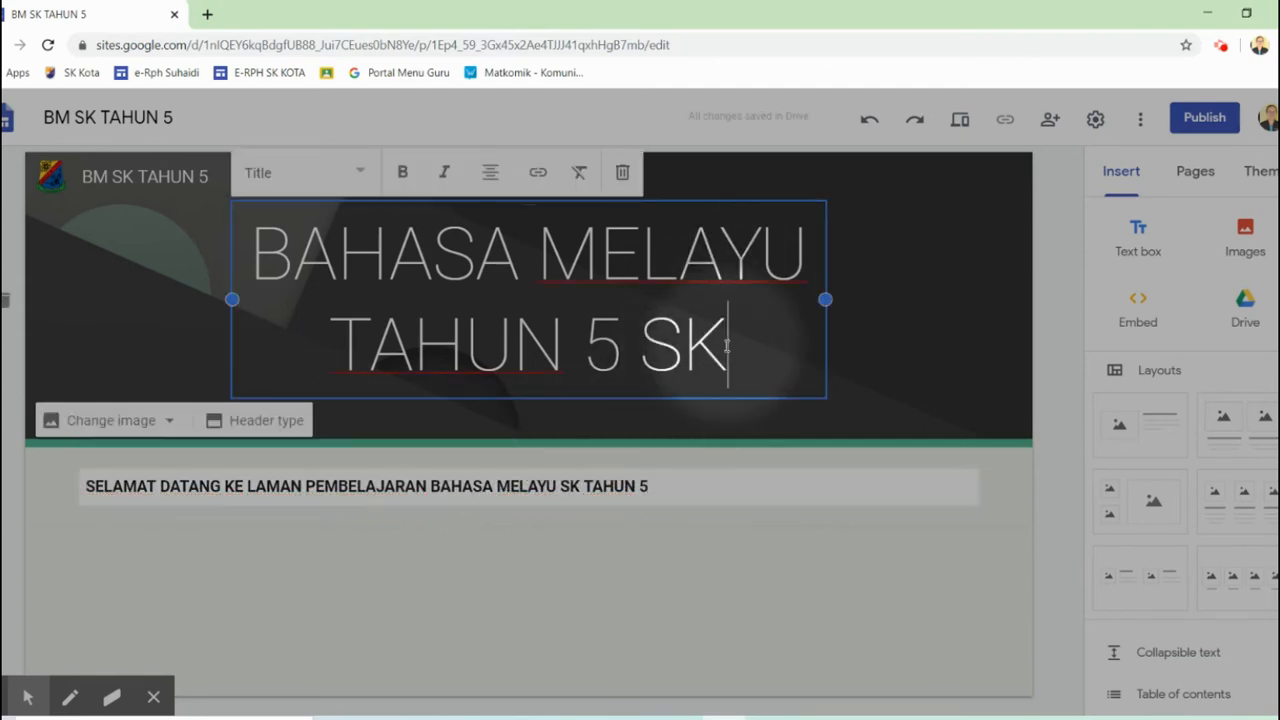
key(BackSpace)
key(BackSpace)
key(BackSpace)
click(806, 256)
text(SK)
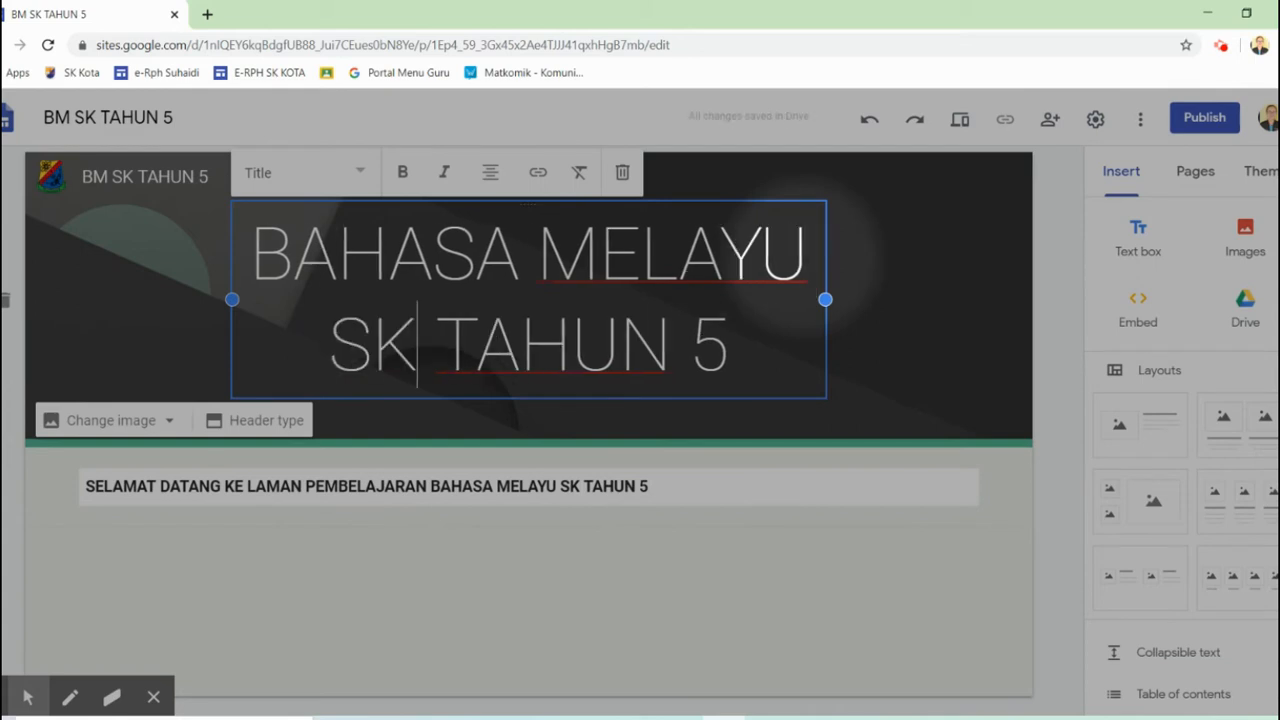
key(Return)
key(BackSpace)
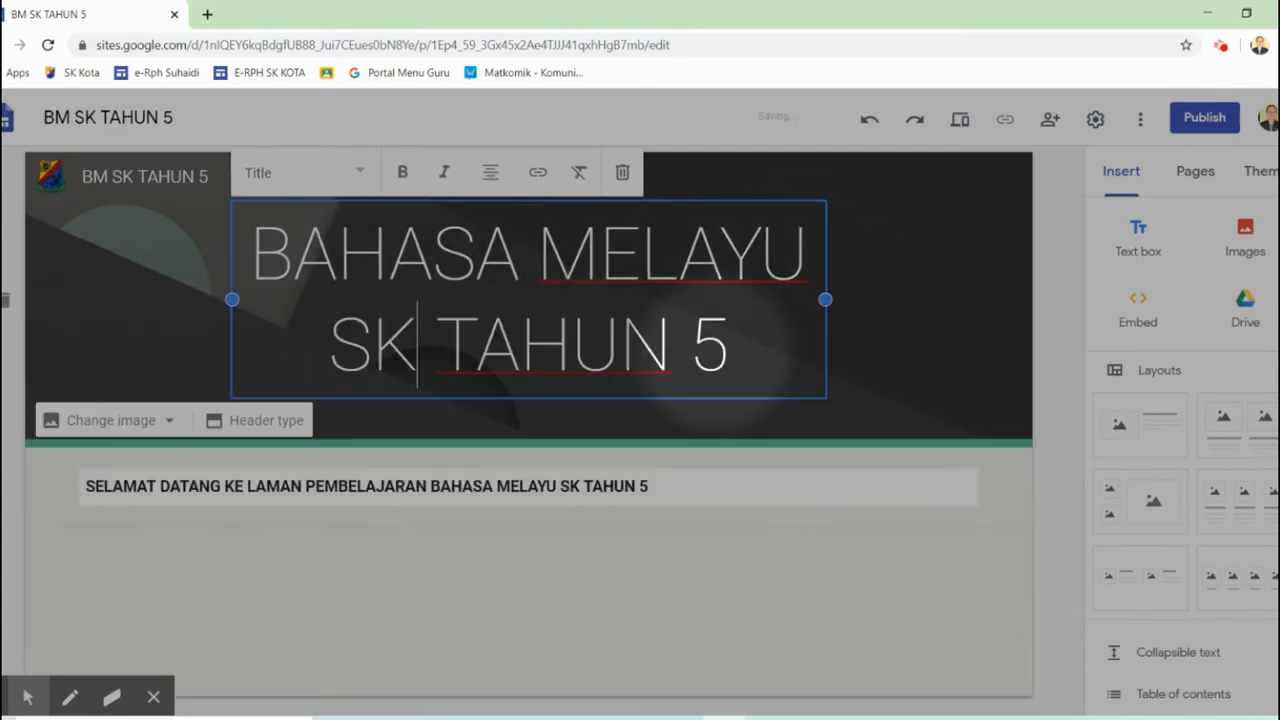
Widen the header title box on both sides and make the whole title bold.
drag(820, 297, 943, 290)
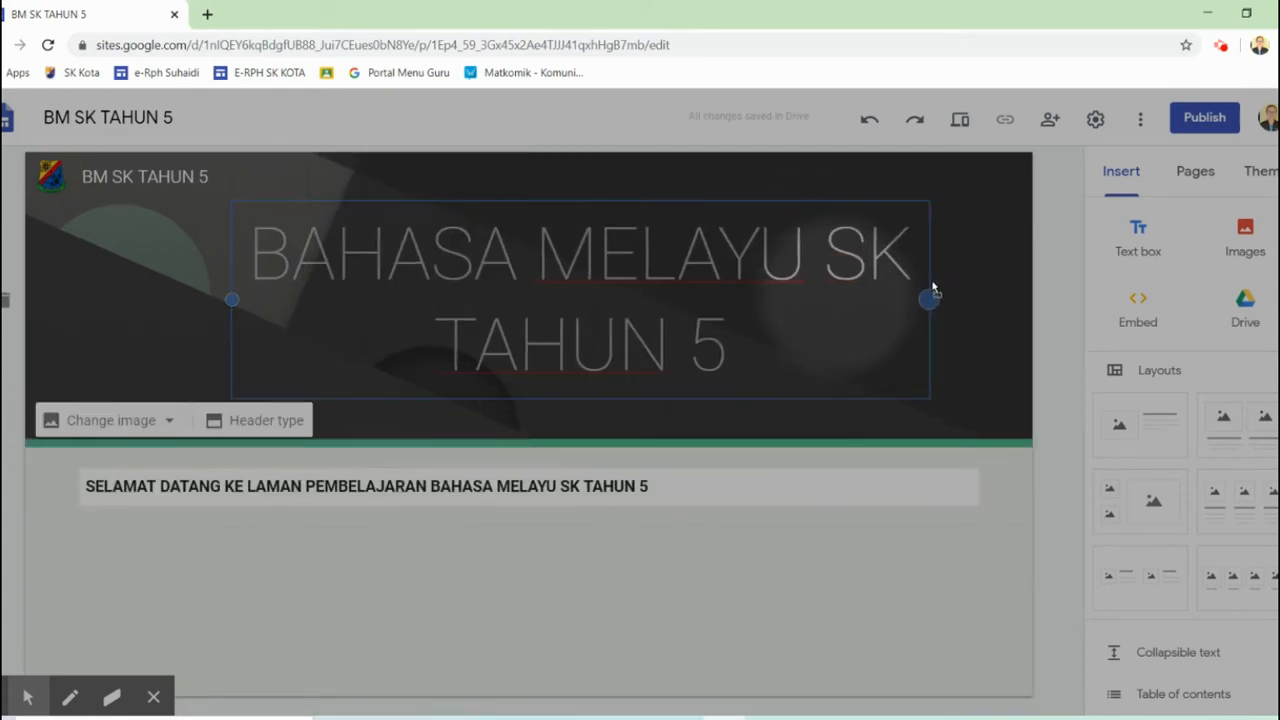
drag(231, 298, 78, 292)
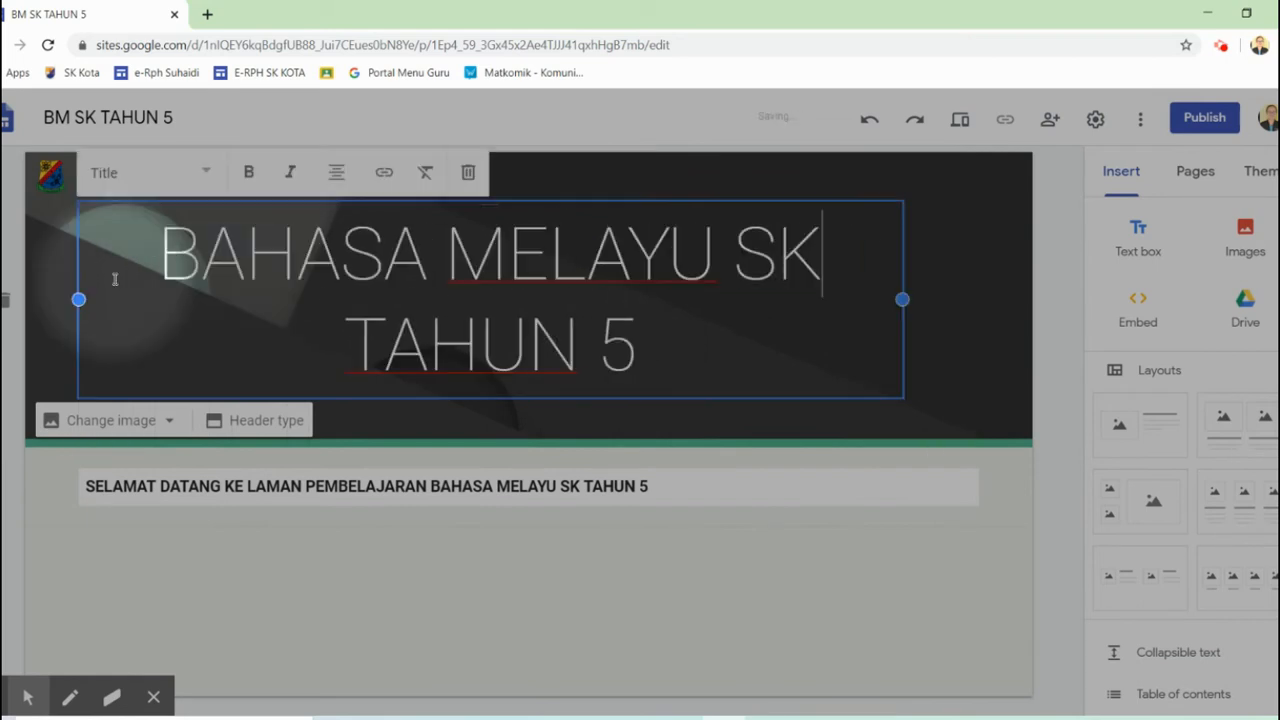
key(ctrl+a)
click(250, 176)
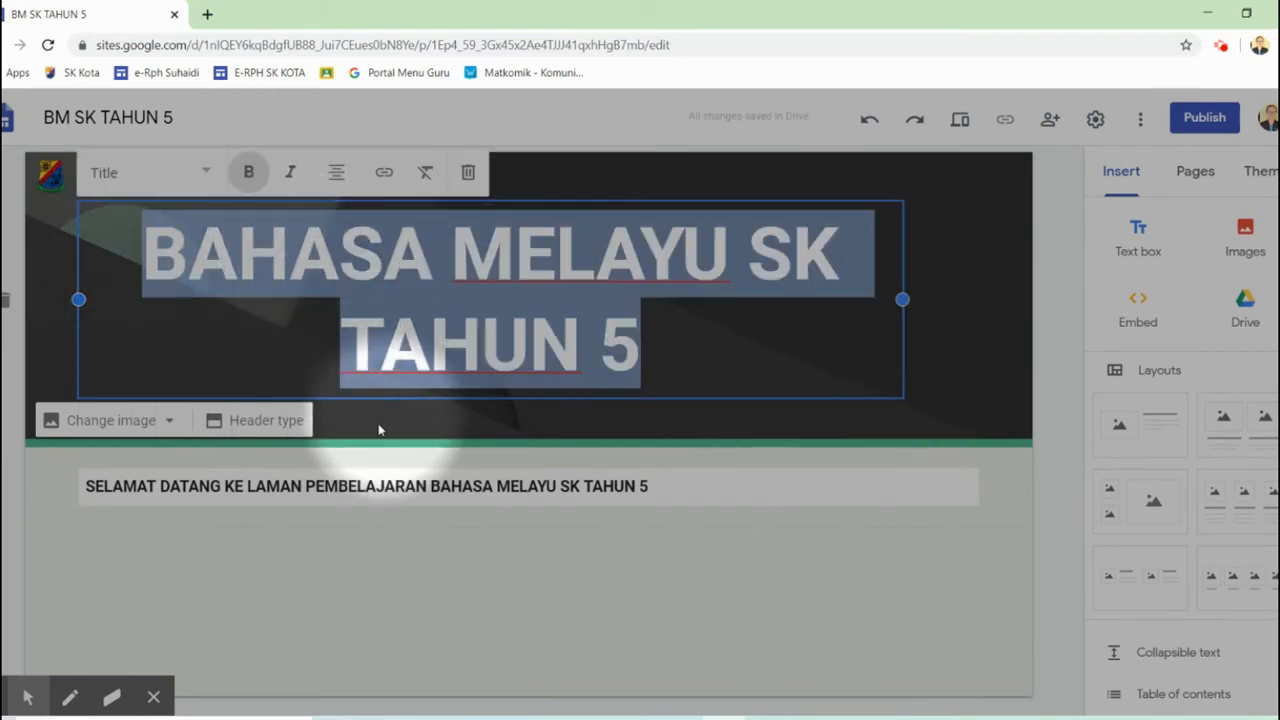
Set the background of the welcome text section to Emphasis 2.
click(300, 537)
click(5, 462)
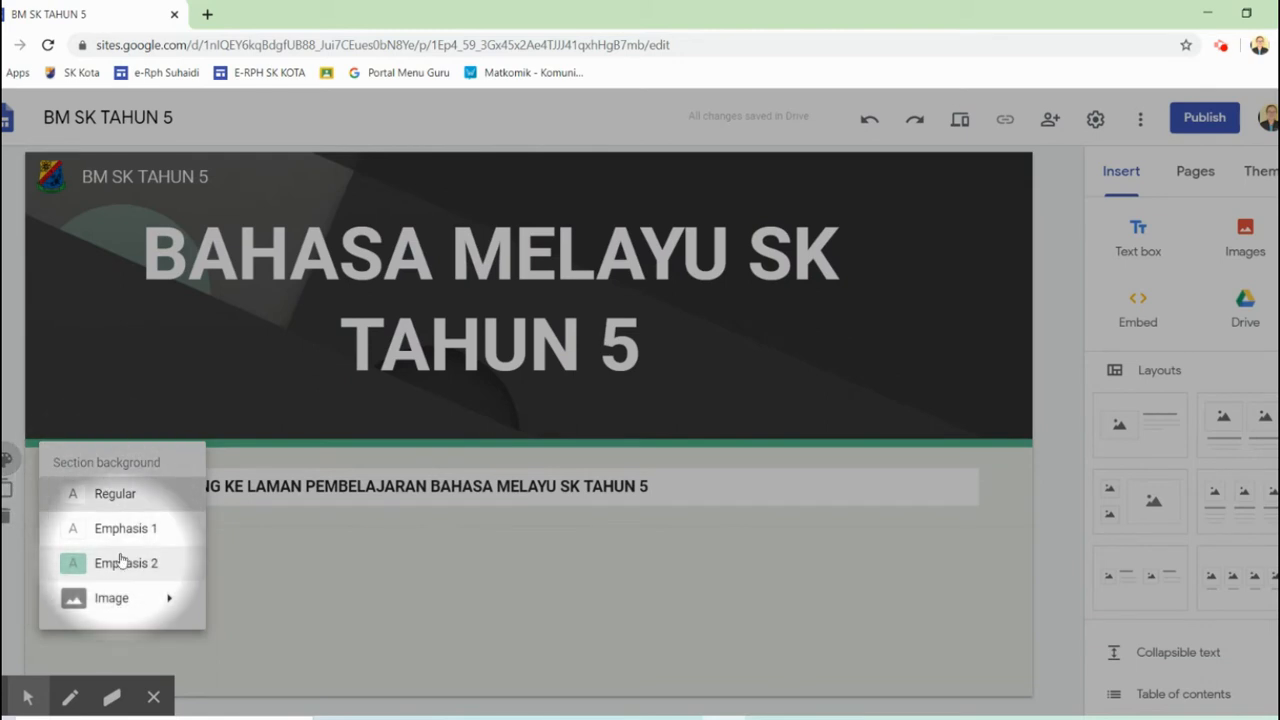
click(110, 565)
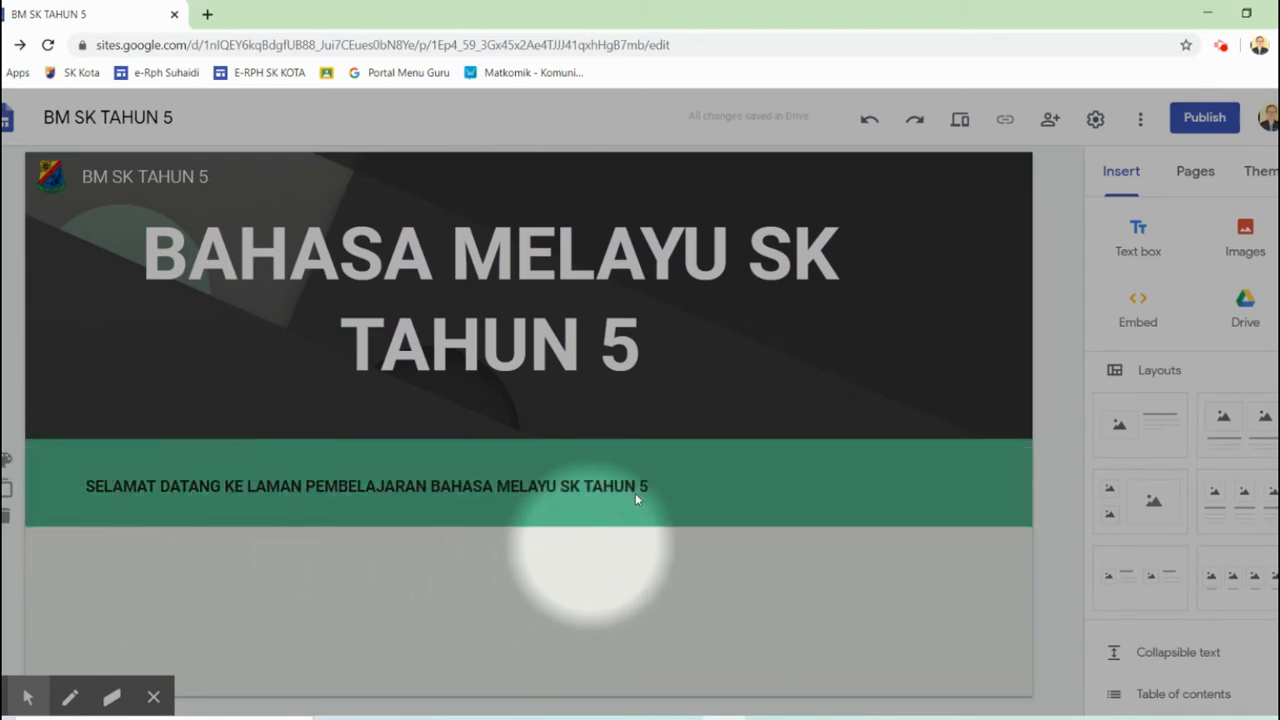
Insert the one-image-beside-text layout and fill its placeholder with the YouTube video "EduwebTV: BAHASA MELAYU Tahun 5 - Kata Ganda", found by searching "TATABAHASA TAHUN 5".
scroll(1229, 275, down, 1)
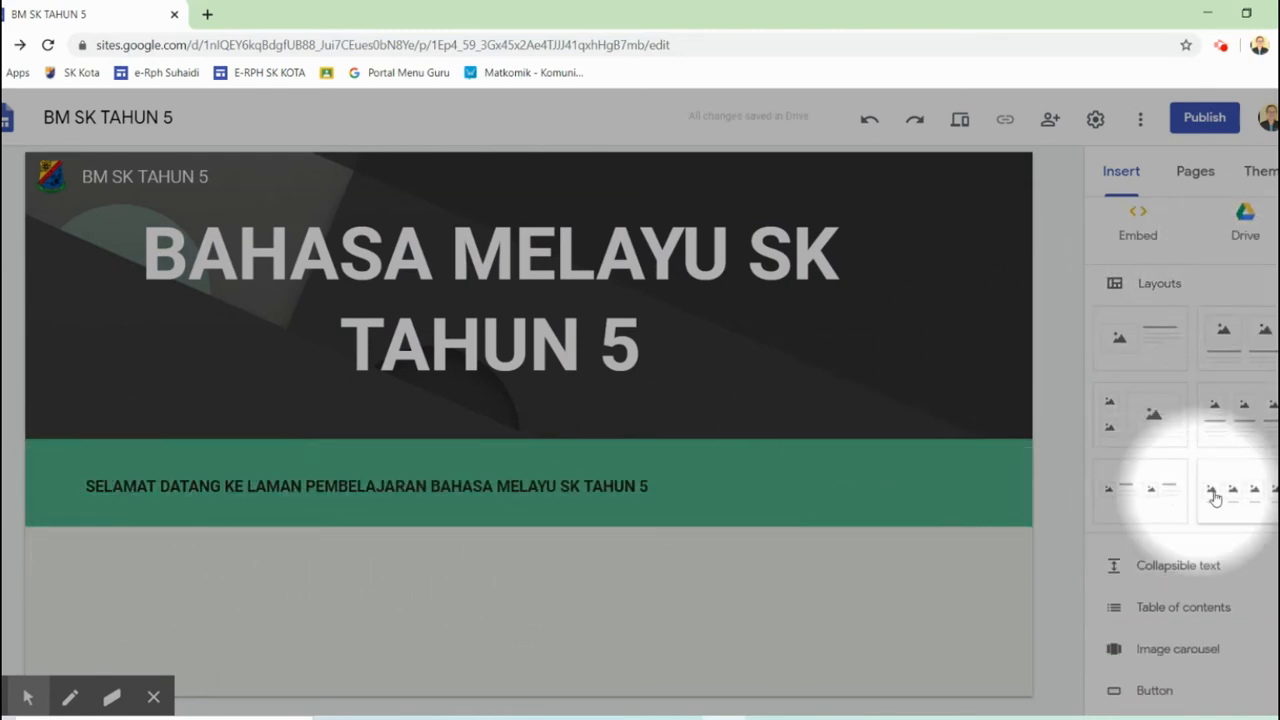
click(1125, 343)
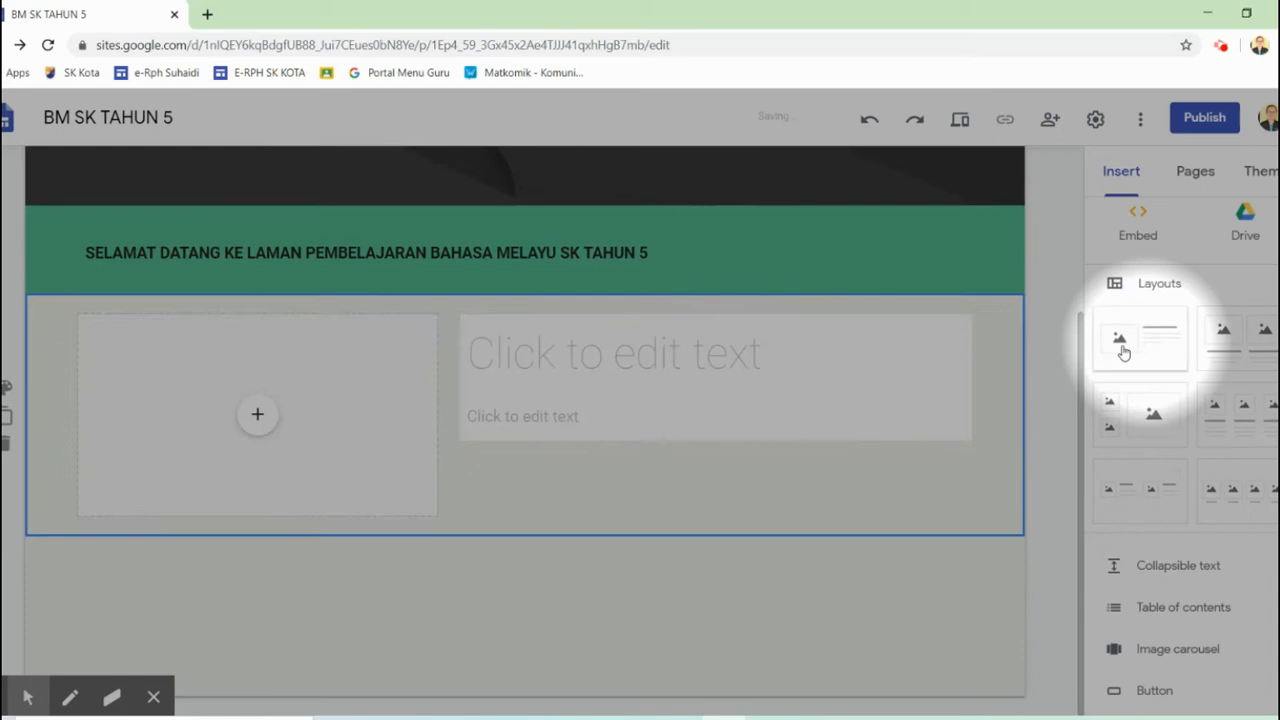
click(257, 414)
click(297, 587)
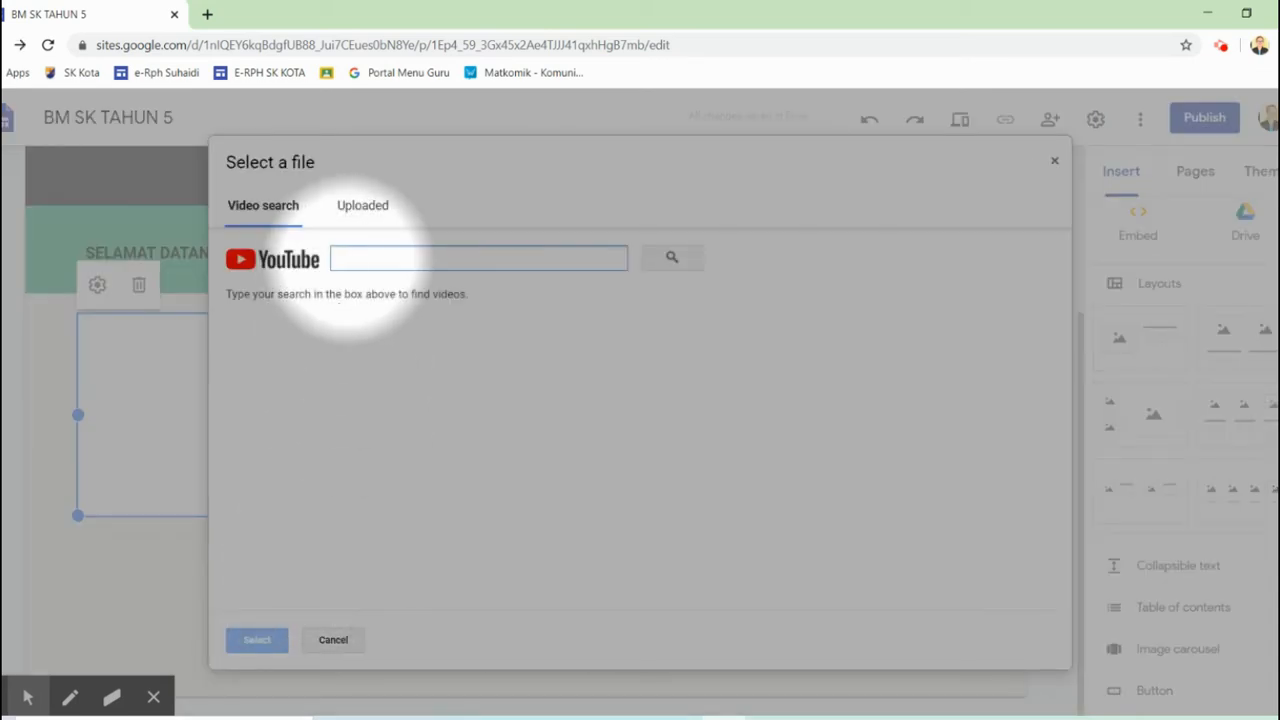
text(TATABAHASA TAHUN 5)
key(Return)
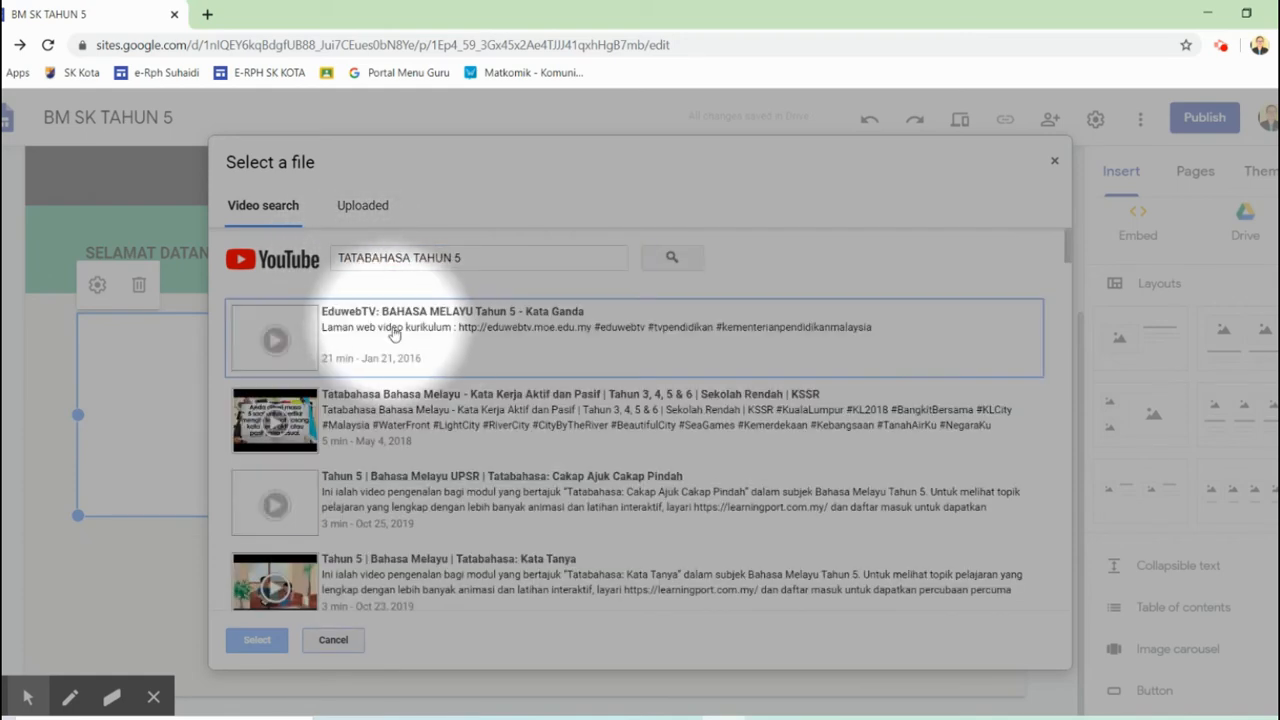
click(530, 335)
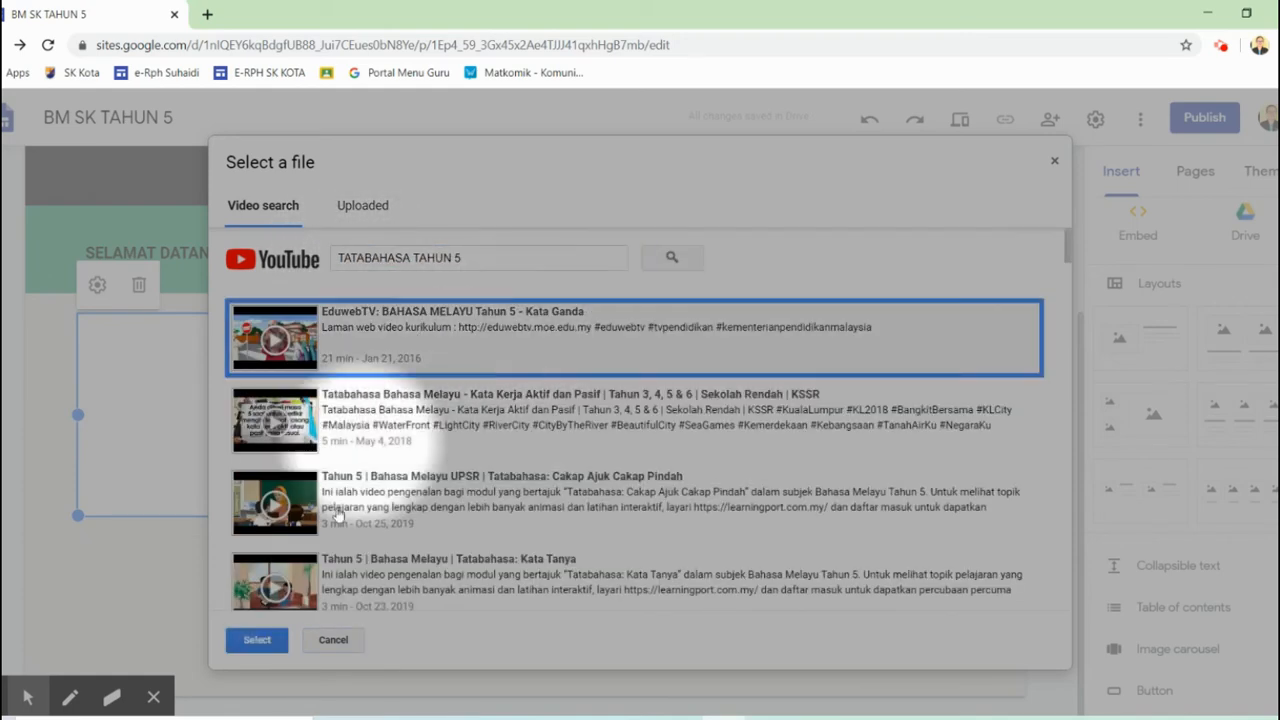
click(257, 640)
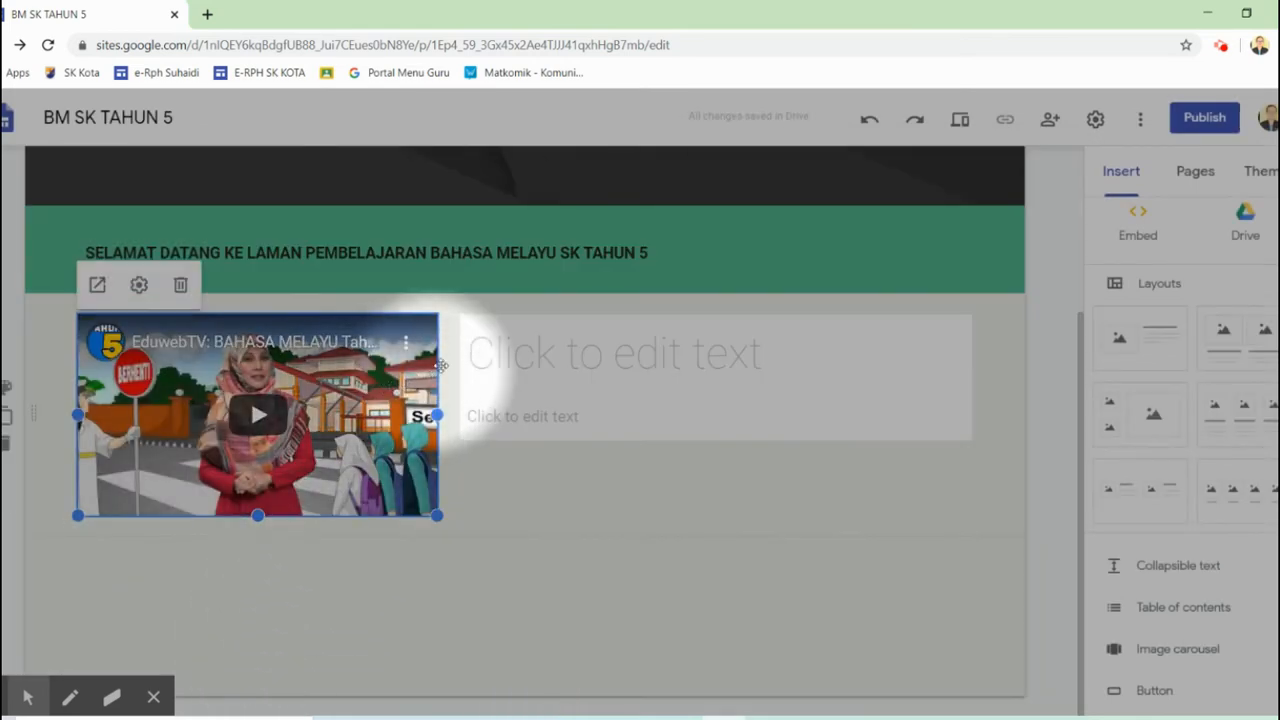
Fill the layout's title text beside the video with "TOPIK: TATABAHASA TAHUN 5" in bold Heading style.
click(482, 350)
click(586, 290)
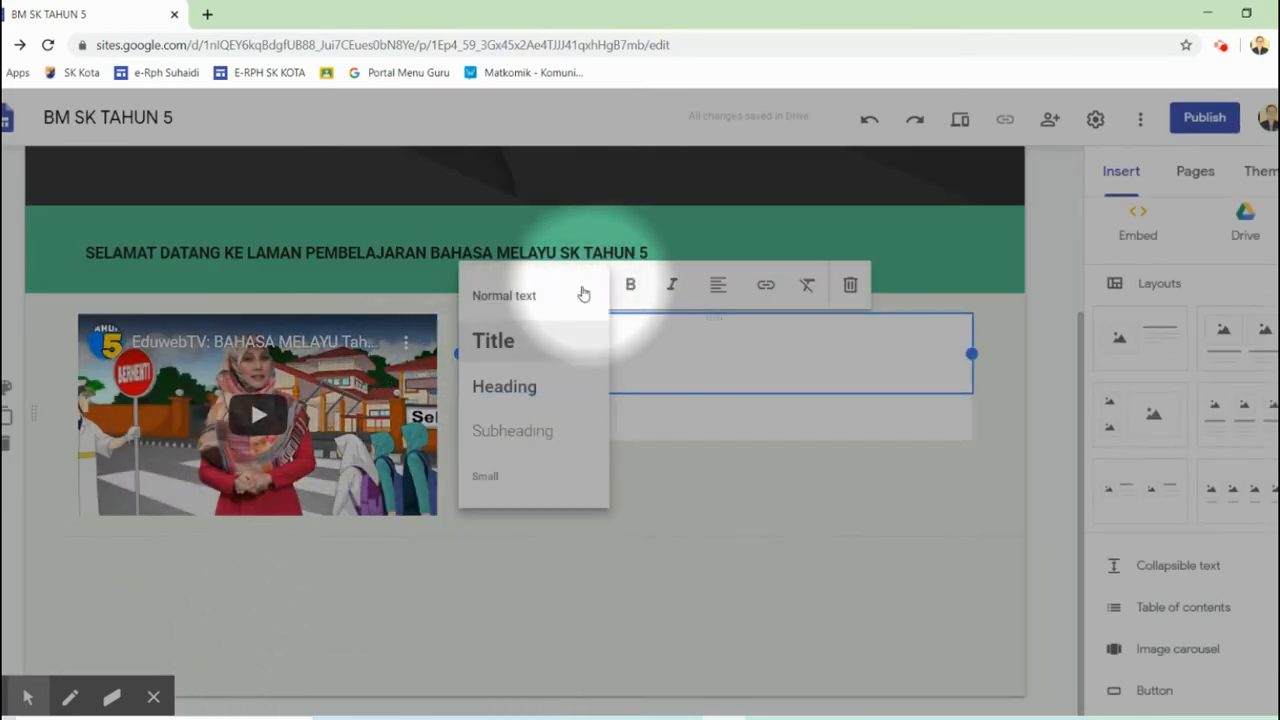
click(510, 386)
text(TOPIK: TATABAHASA TAHUN 5)
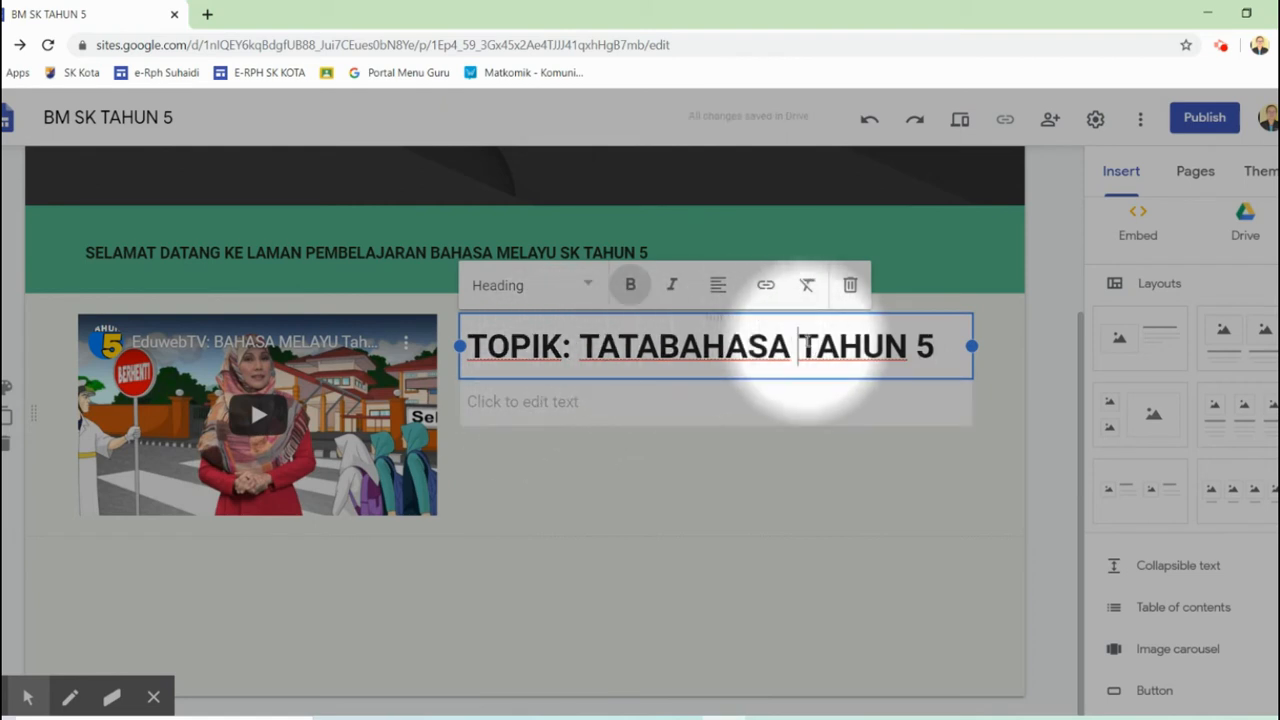
Replace "TAHUN 5" in the topic title with "- KATA GANDA" and change the whole title to Subheading style.
drag(798, 348, 940, 341)
text(- KATA GA)
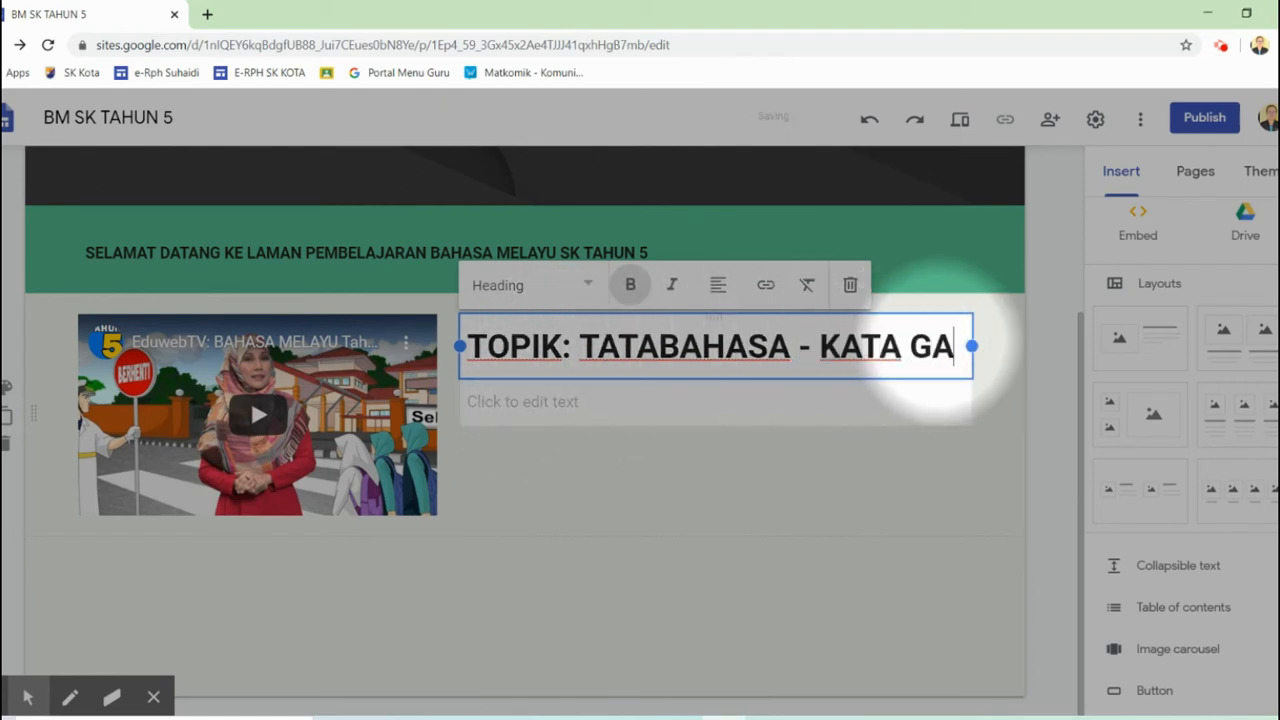
text(NDA)
drag(590, 390, 445, 335)
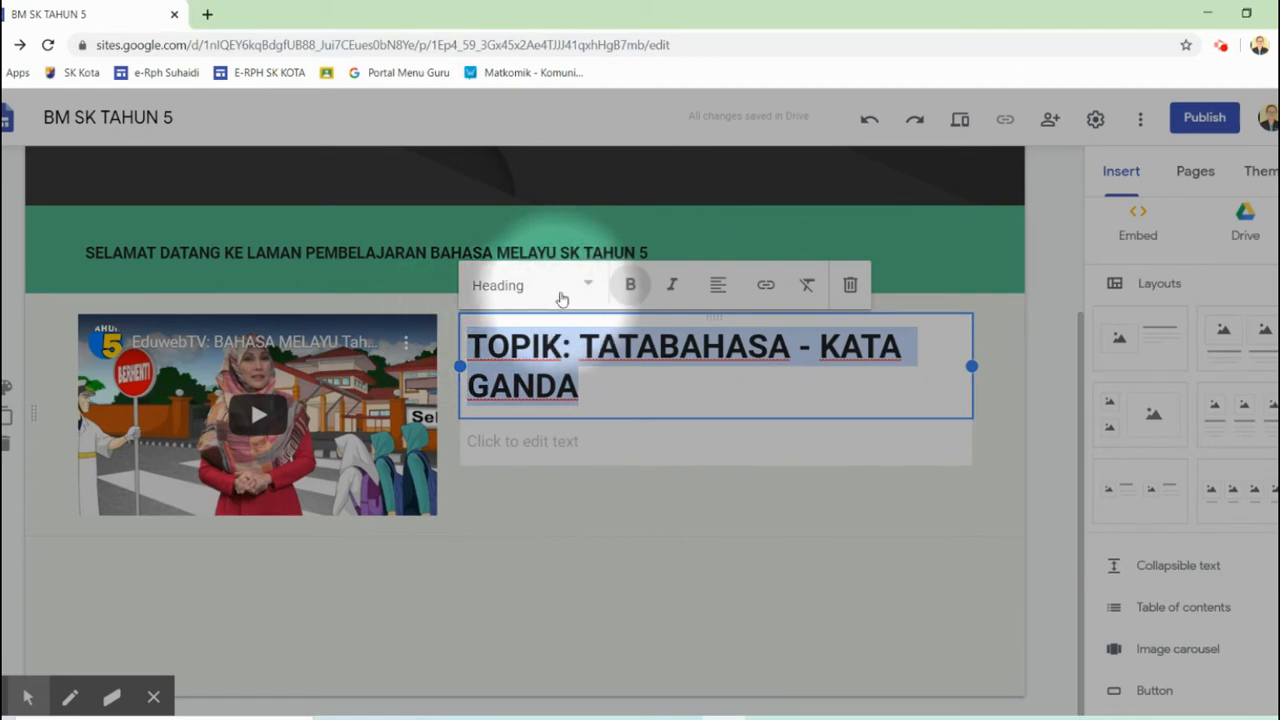
click(562, 299)
click(517, 432)
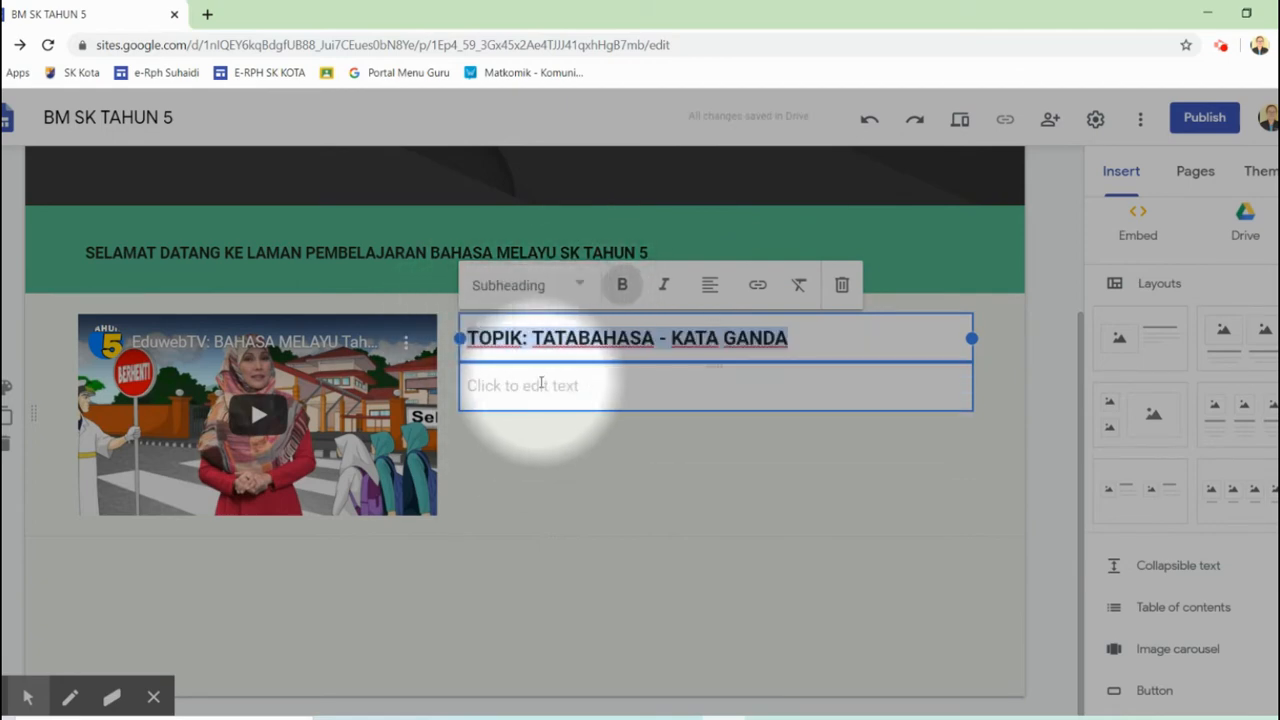
Fill the text below the topic title with the bullets "Tonton video yang diberikan." and "Senaraikan dalam buku latihan 5 kata ganda yang kamu pelajari.".
click(541, 384)
click(807, 333)
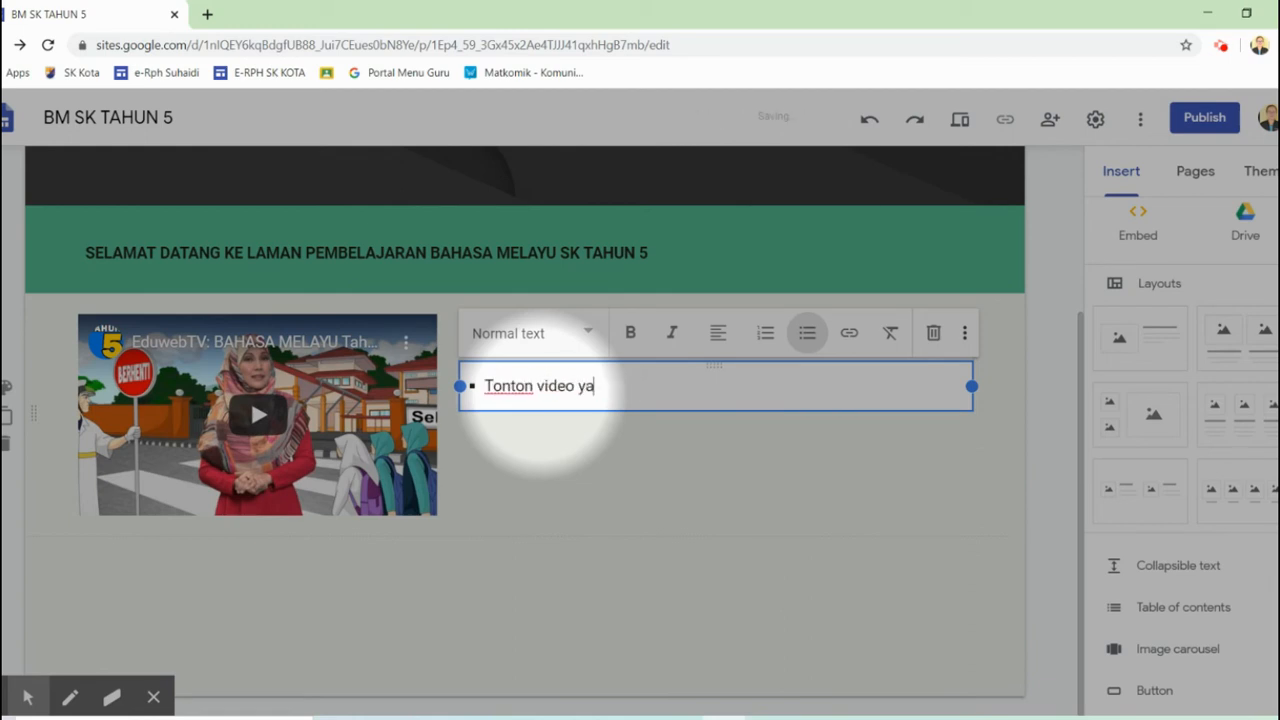
text(.)
key(Return)
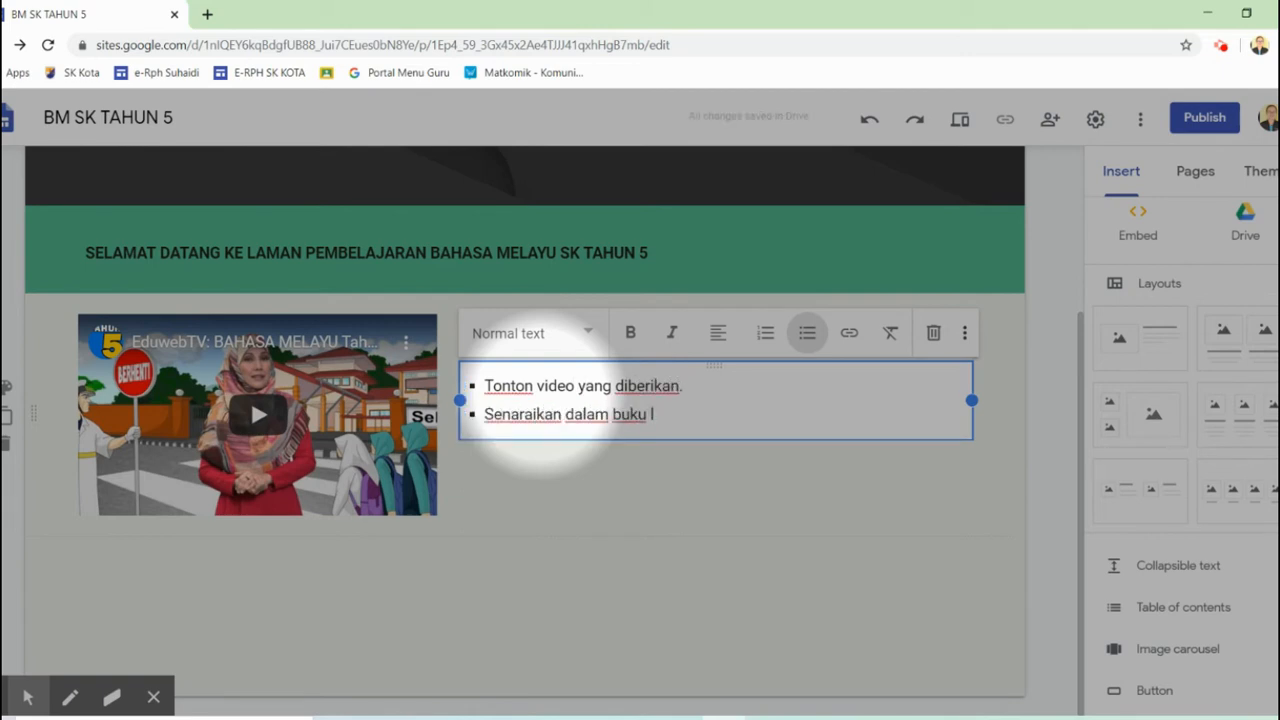
text(Senaraikan dalam buku latihan )
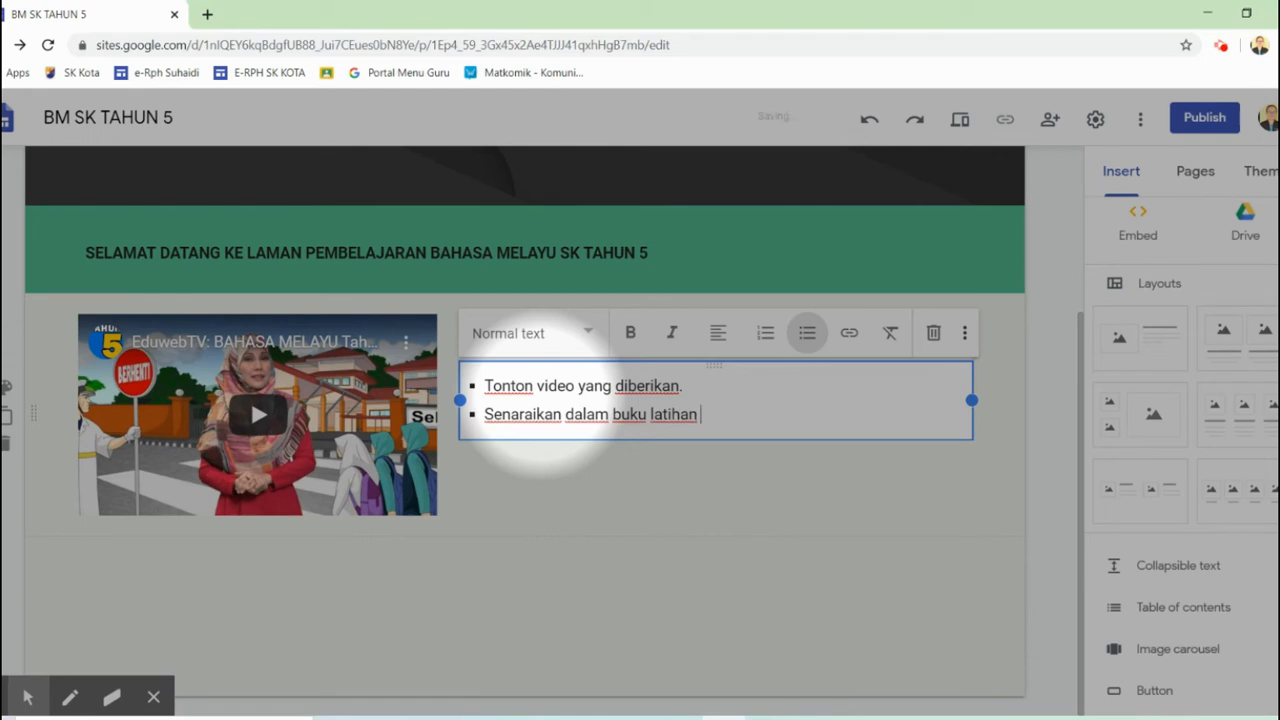
text(5 kata ganda yang kamu pelajari.)
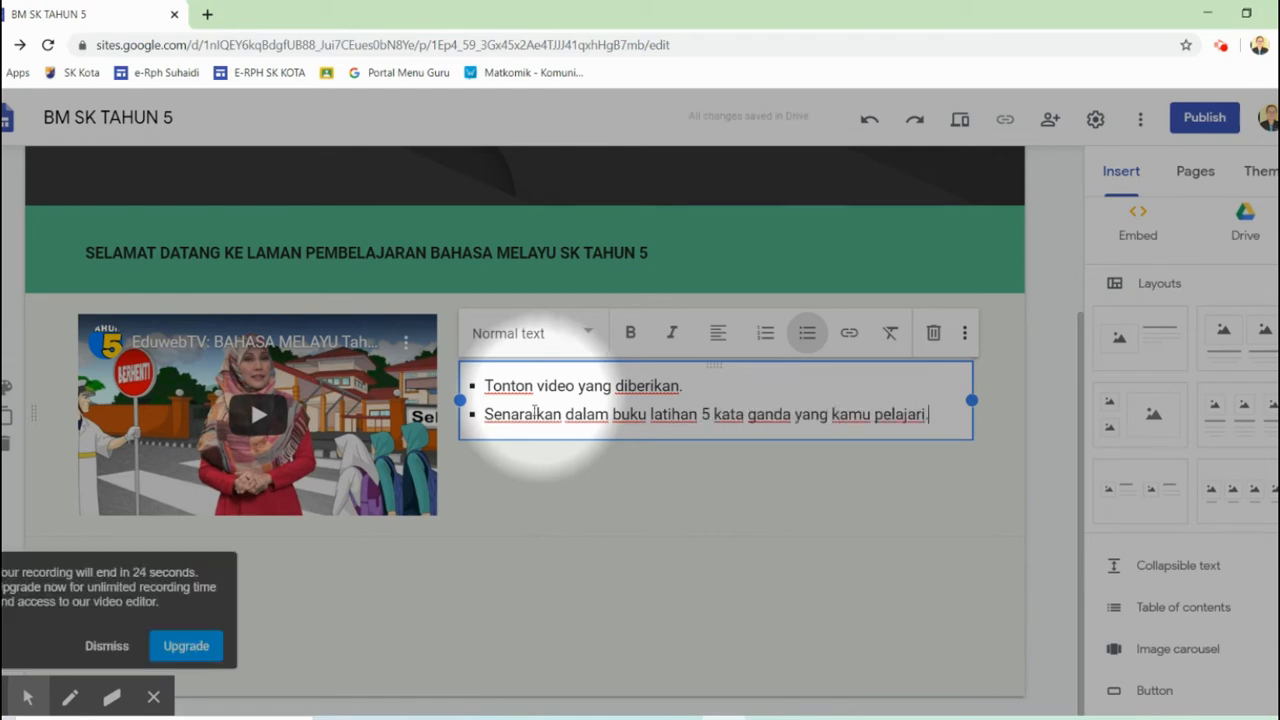
Set the video section's background to the gallery photo of a blue notebook with a pen.
click(518, 482)
click(9, 416)
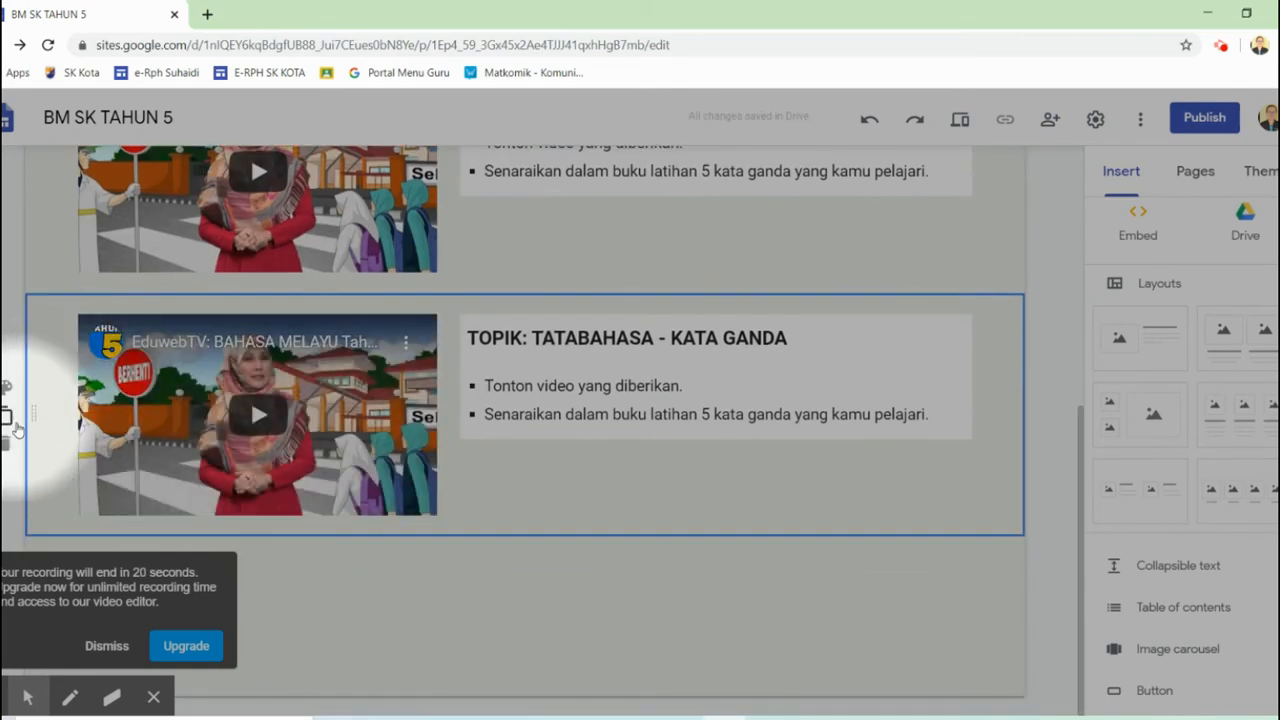
click(6, 387)
mouse_move(125, 525)
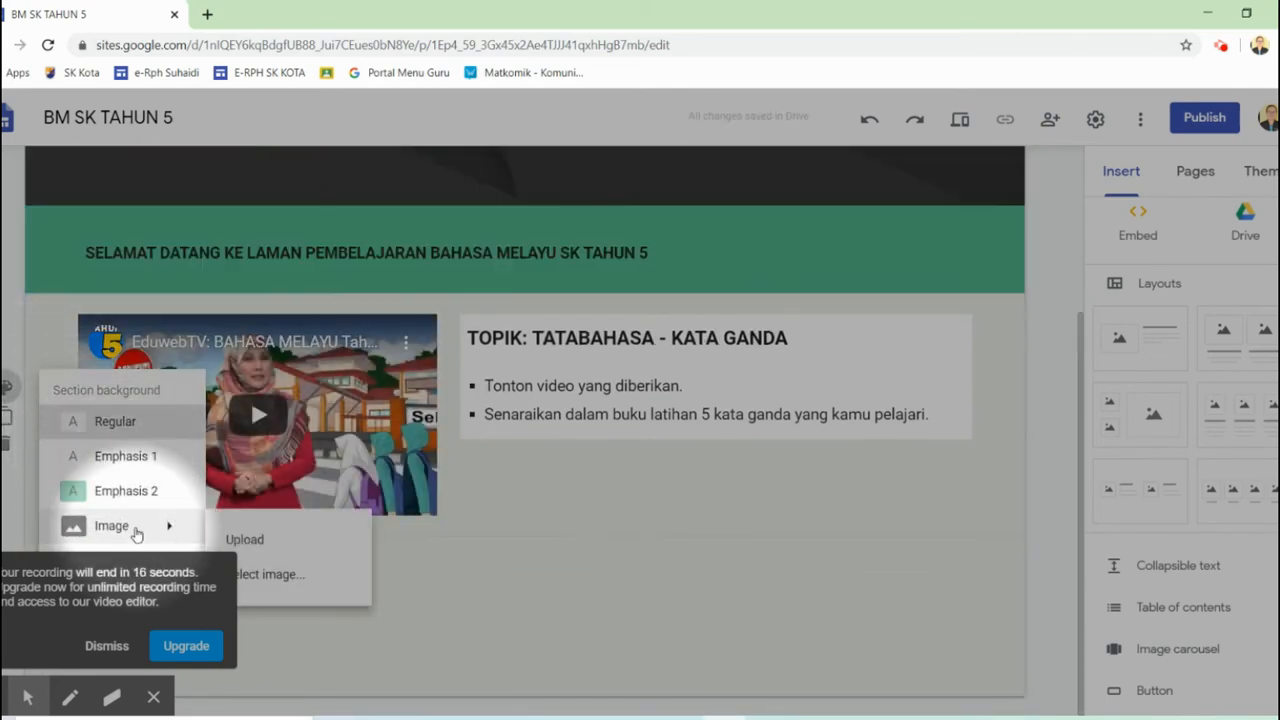
click(265, 572)
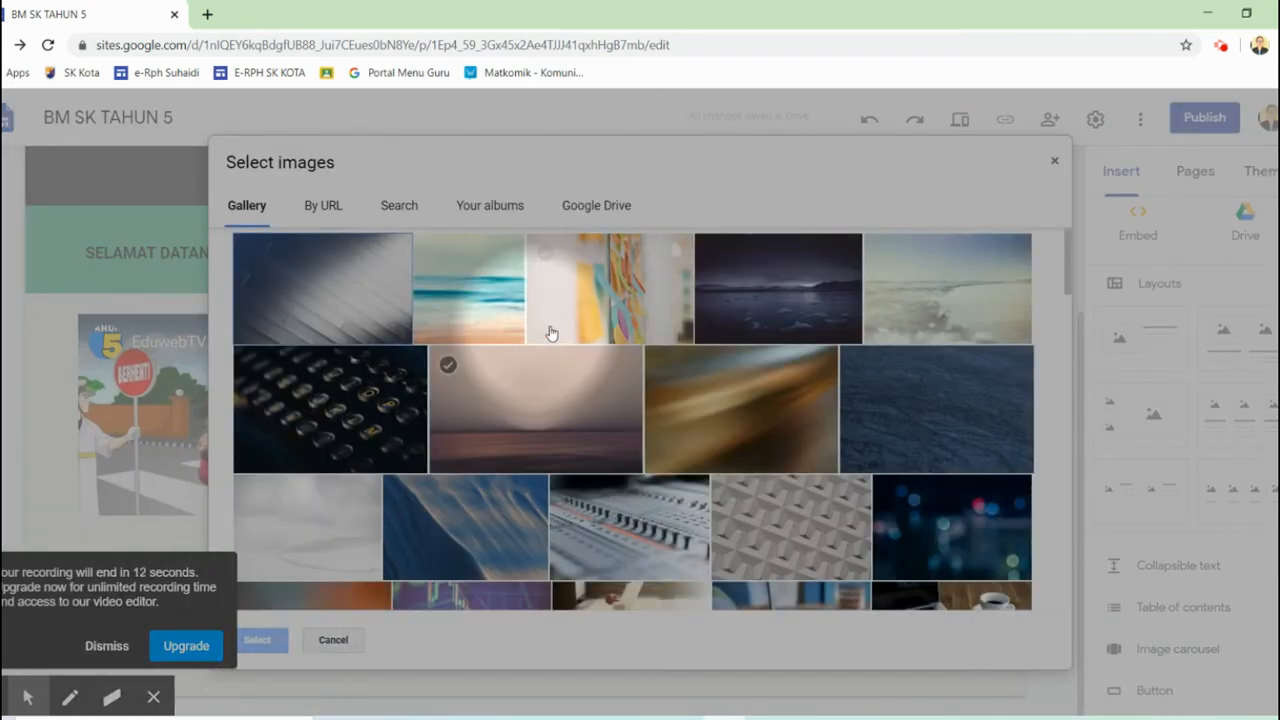
scroll(600, 340, down, 2)
click(773, 463)
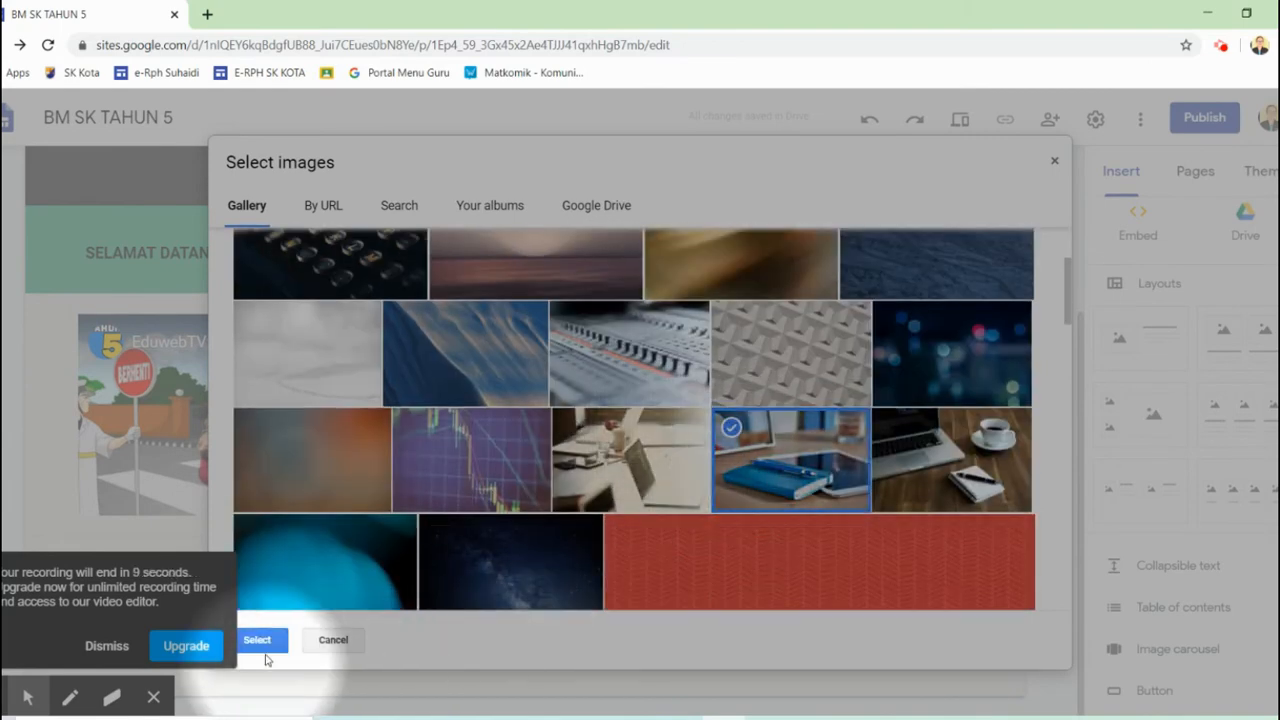
click(257, 640)
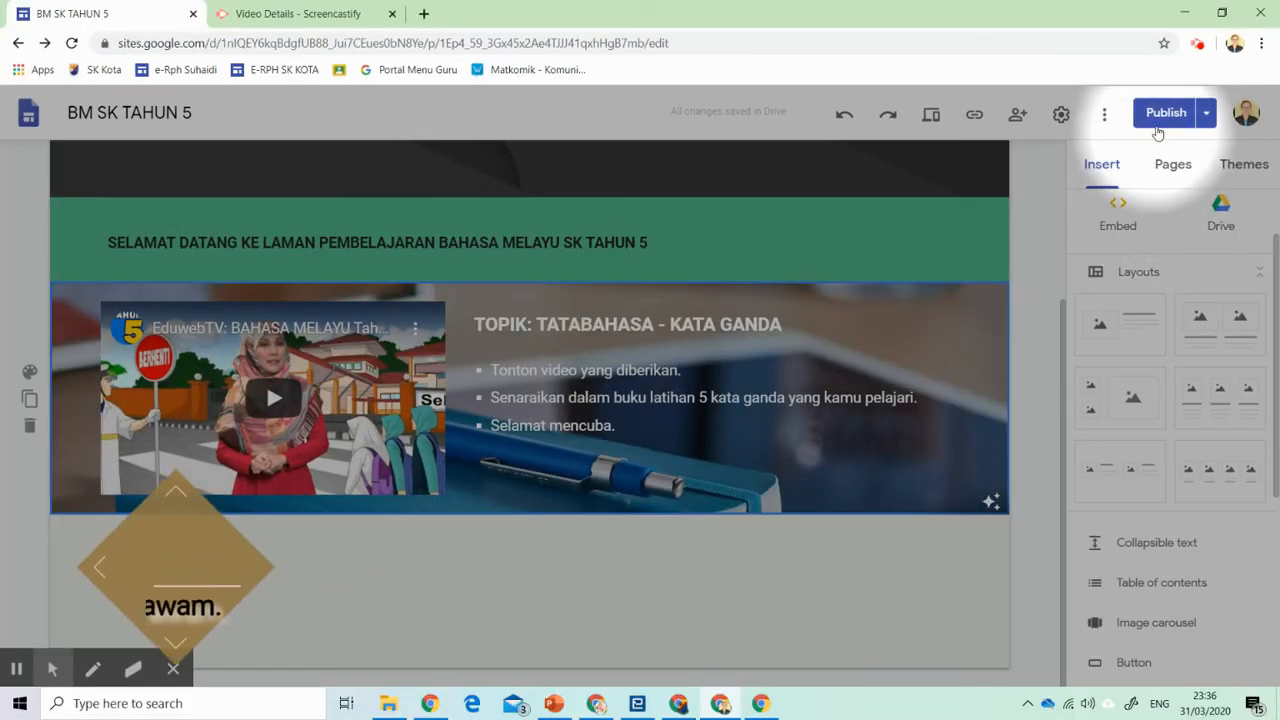
Review the changes to the Home page and publish the site.
click(1166, 112)
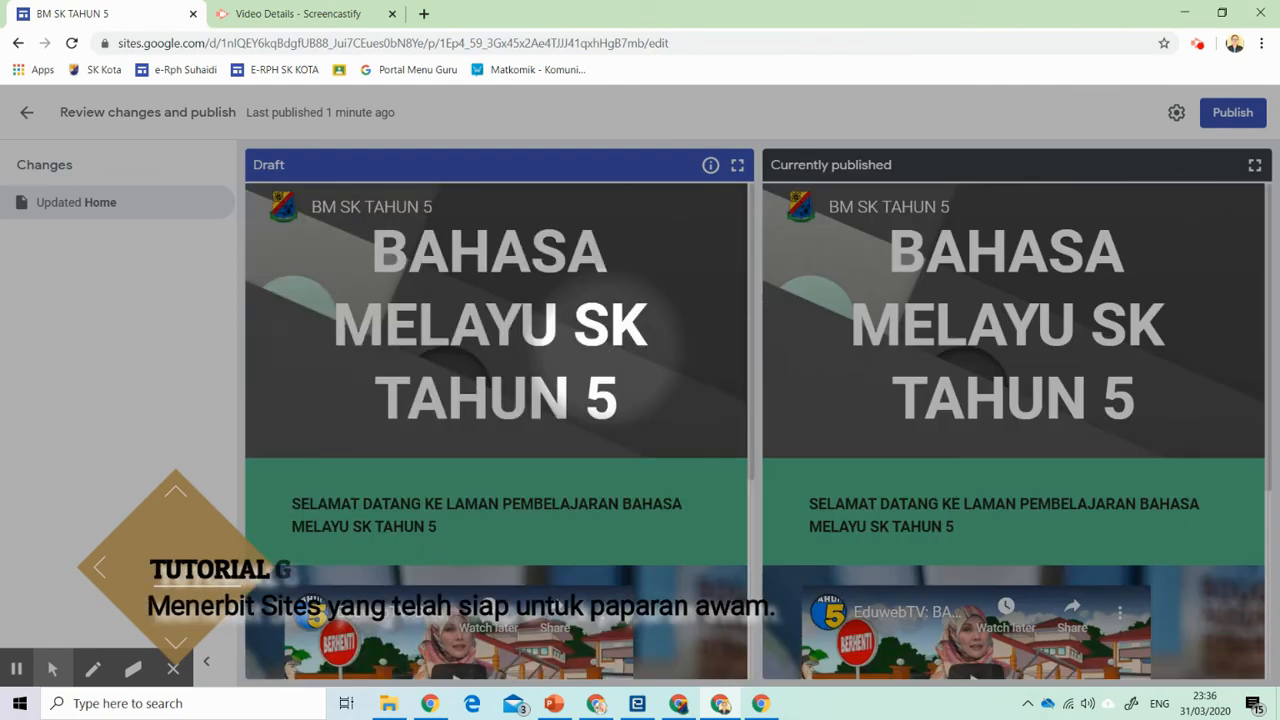
click(1226, 116)
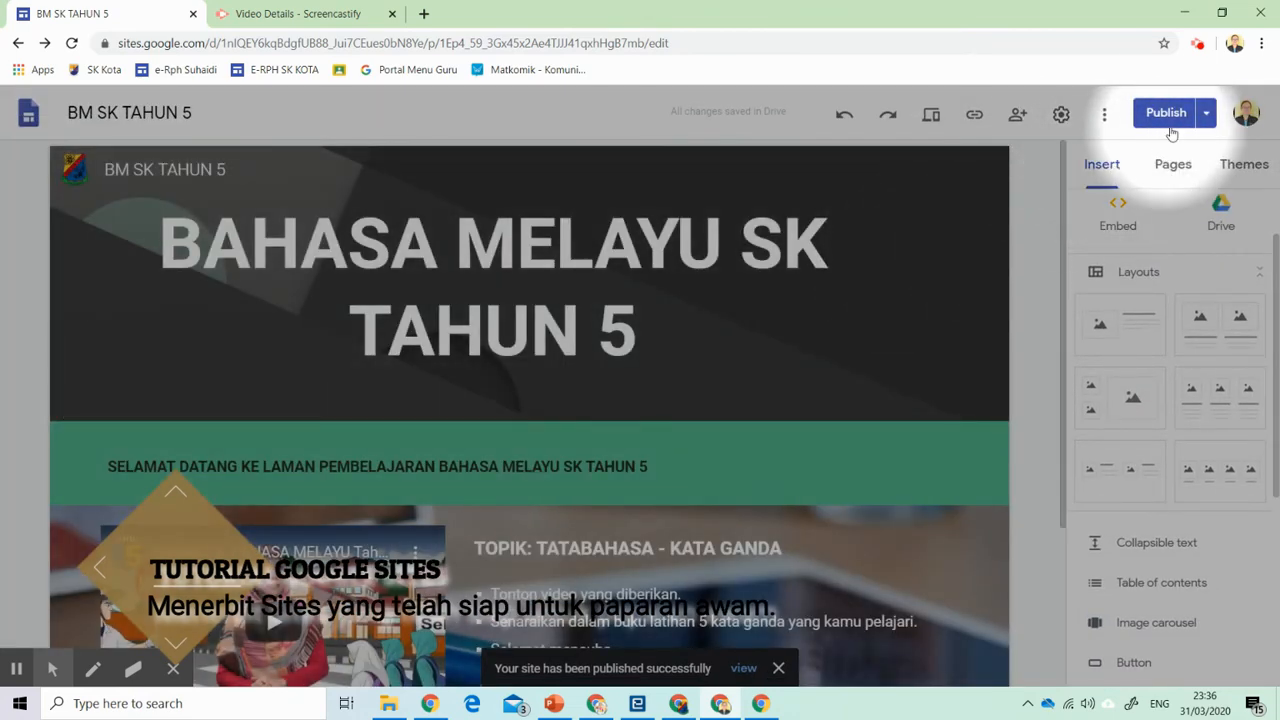
View the published site, check its web address, and return to the site editor.
click(1206, 117)
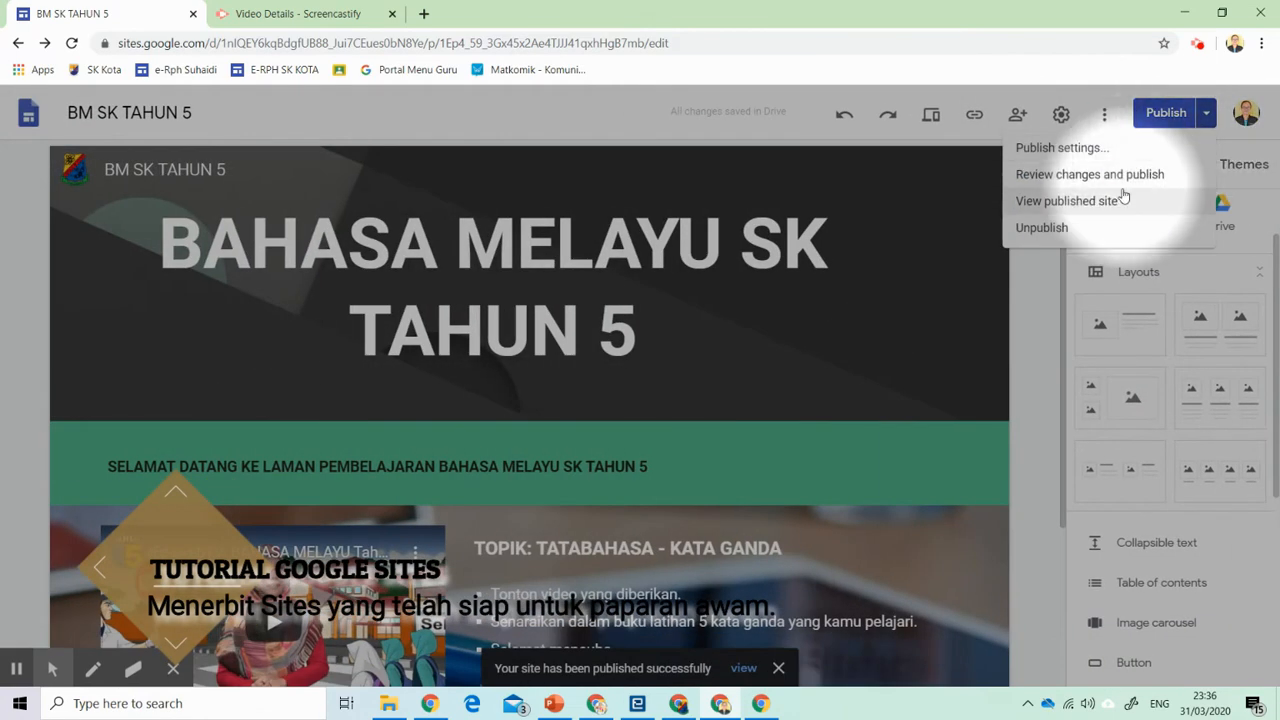
click(1055, 204)
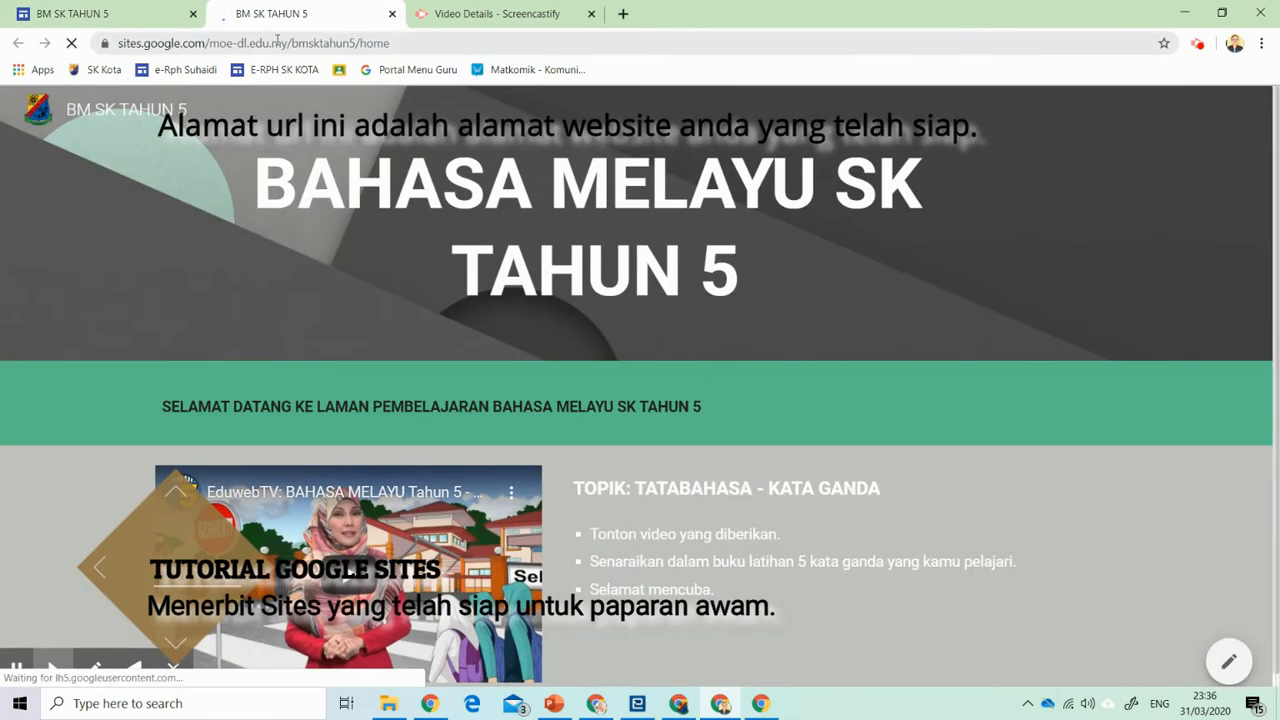
click(278, 43)
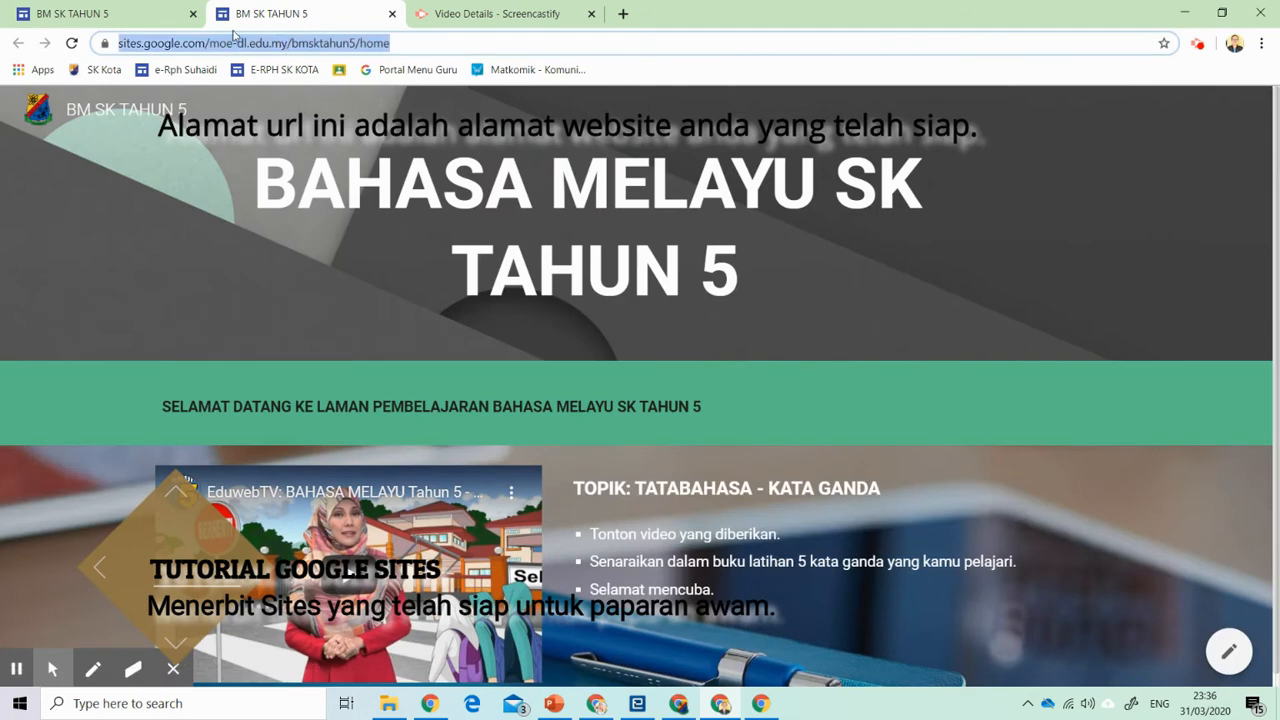
click(243, 90)
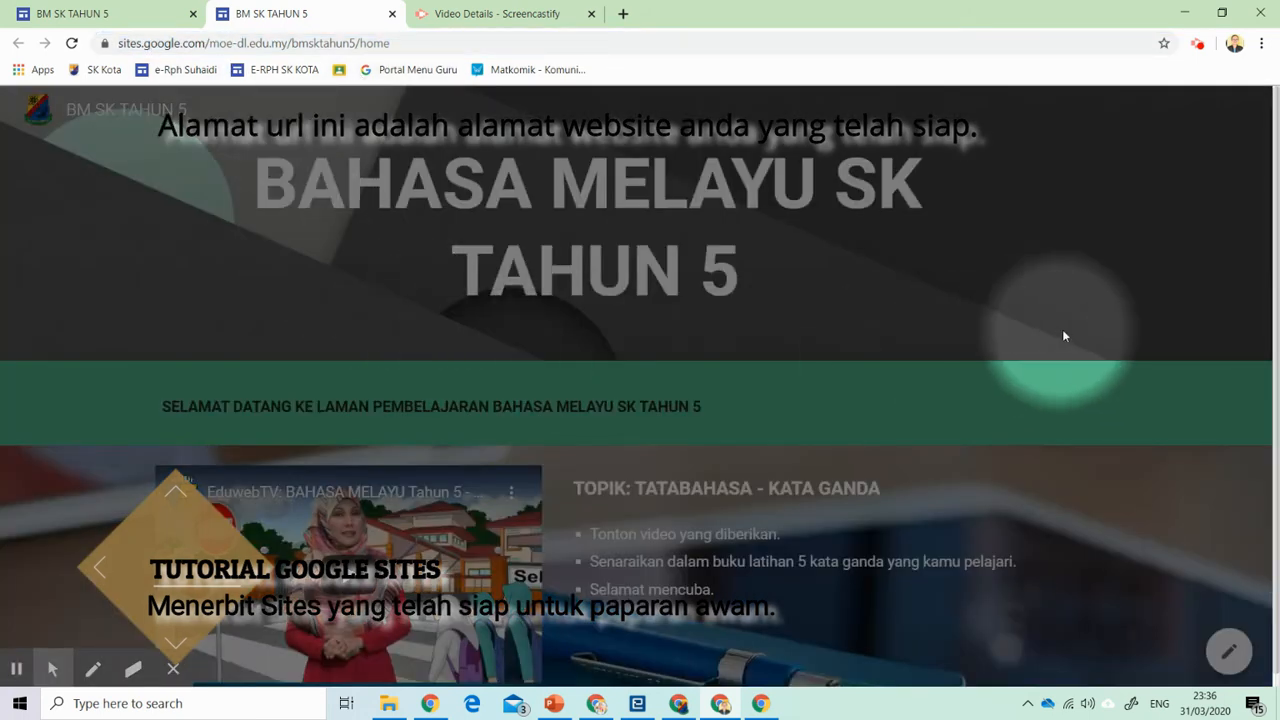
click(392, 13)
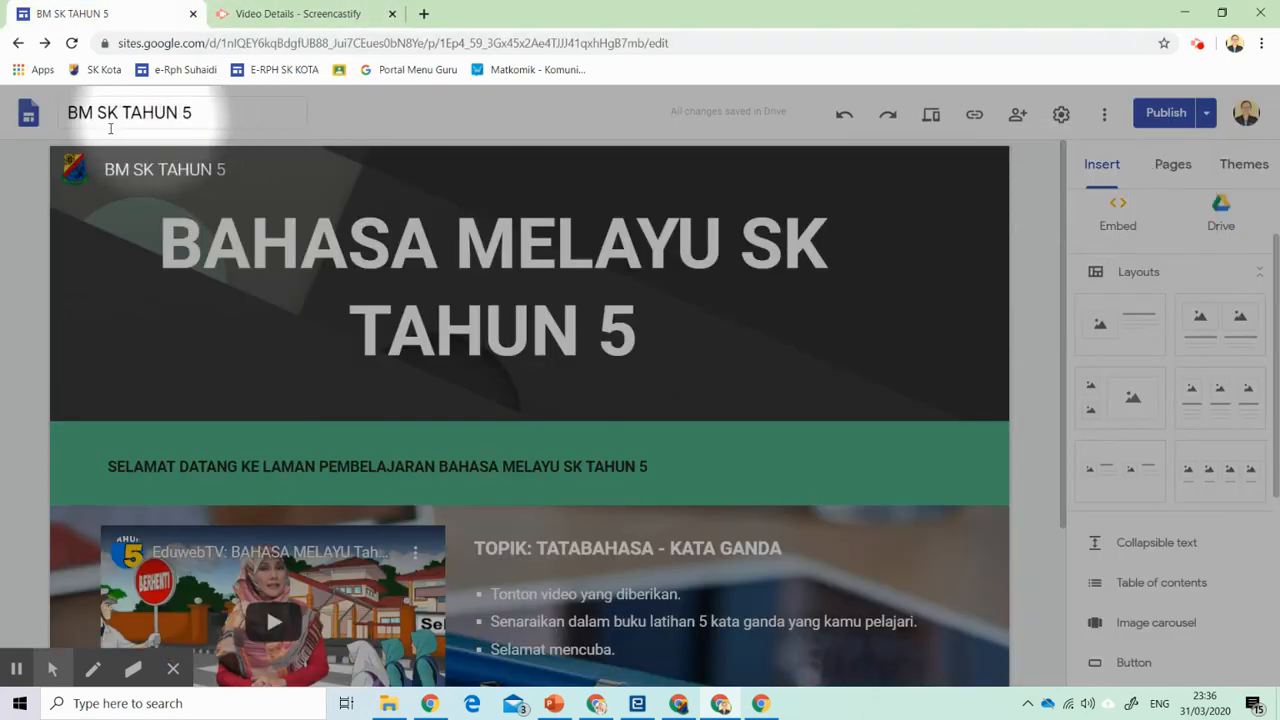
Go to the Google Sites list of recent sites and open BM SK TAHUN 5 for editing in a new tab.
click(26, 124)
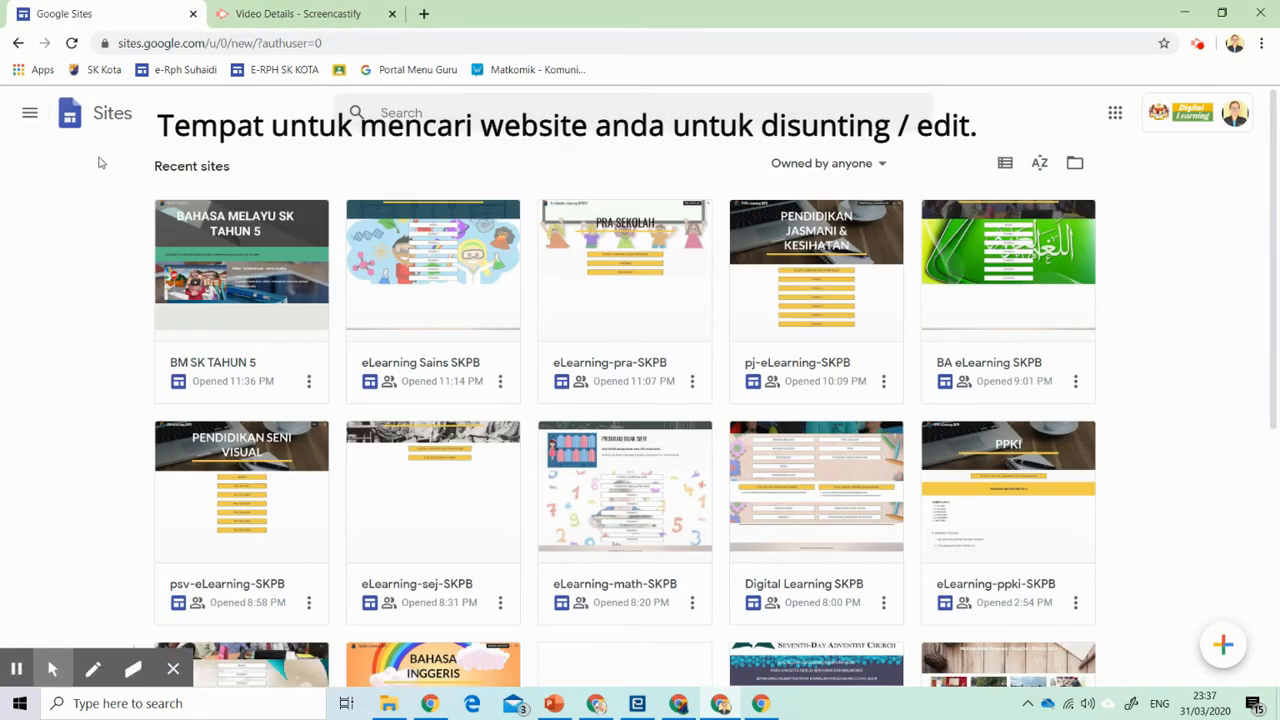
mouse_move(50, 670)
click(20, 628)
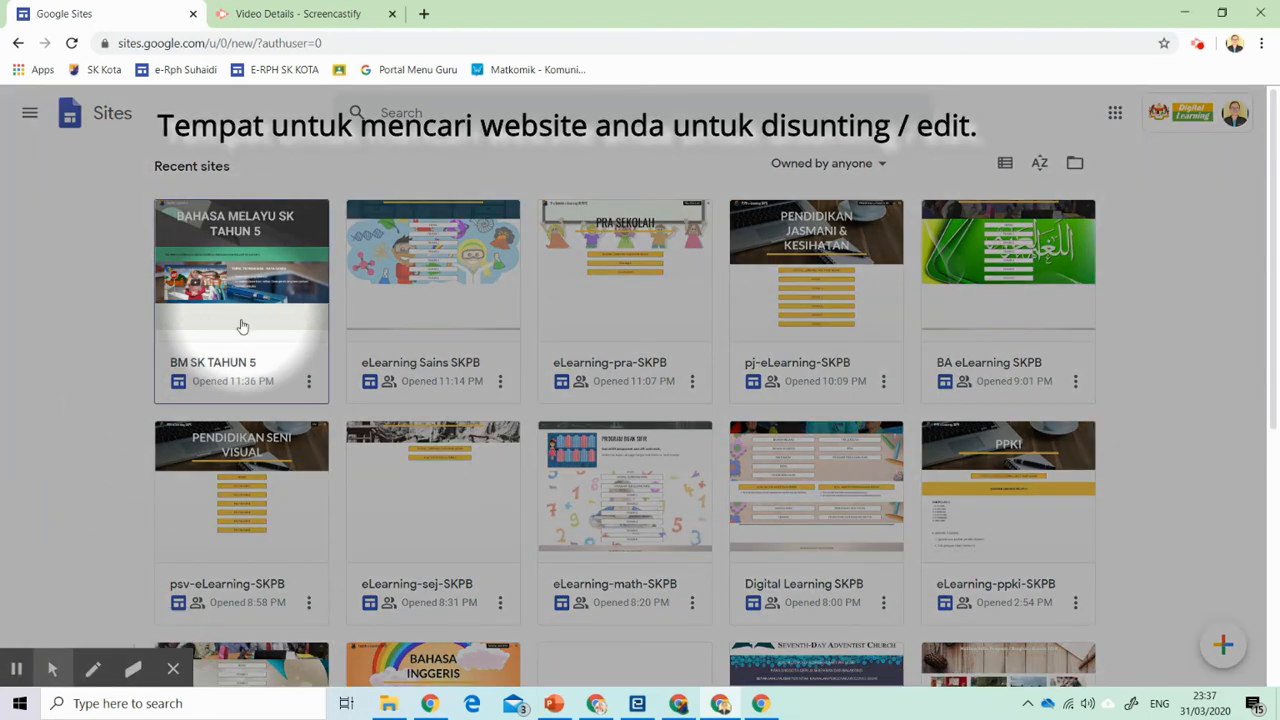
click(310, 383)
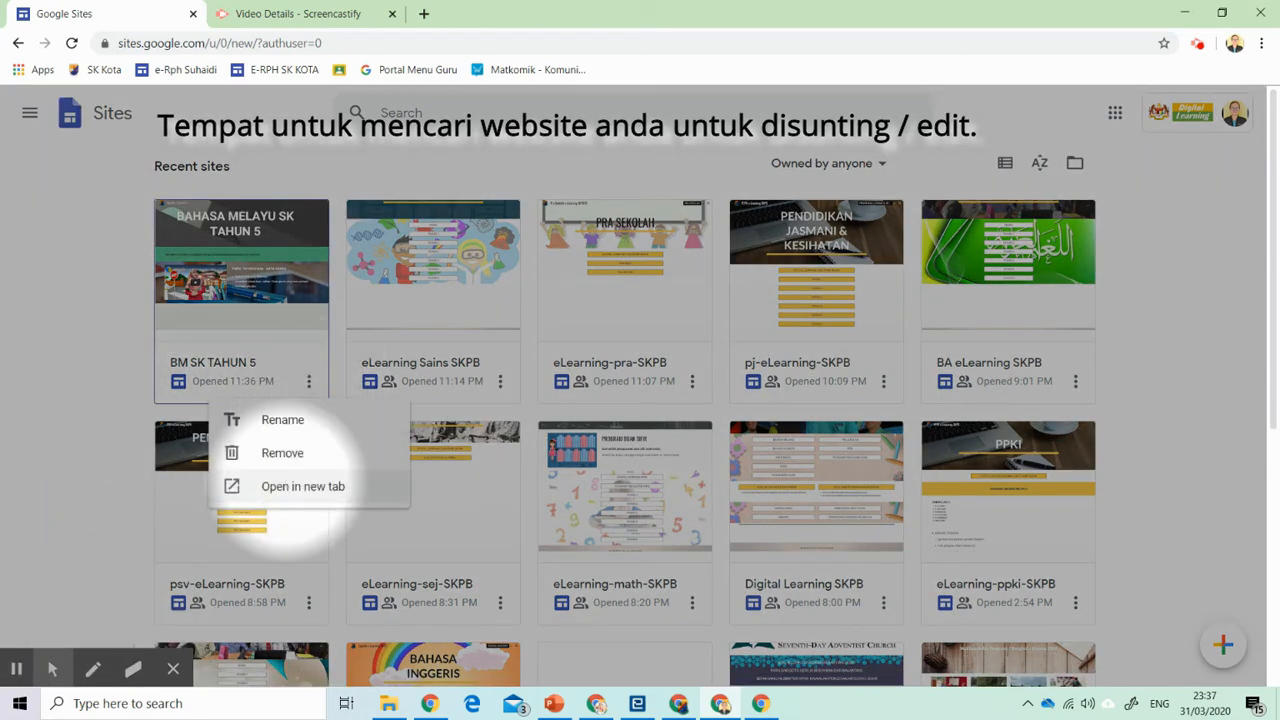
click(286, 486)
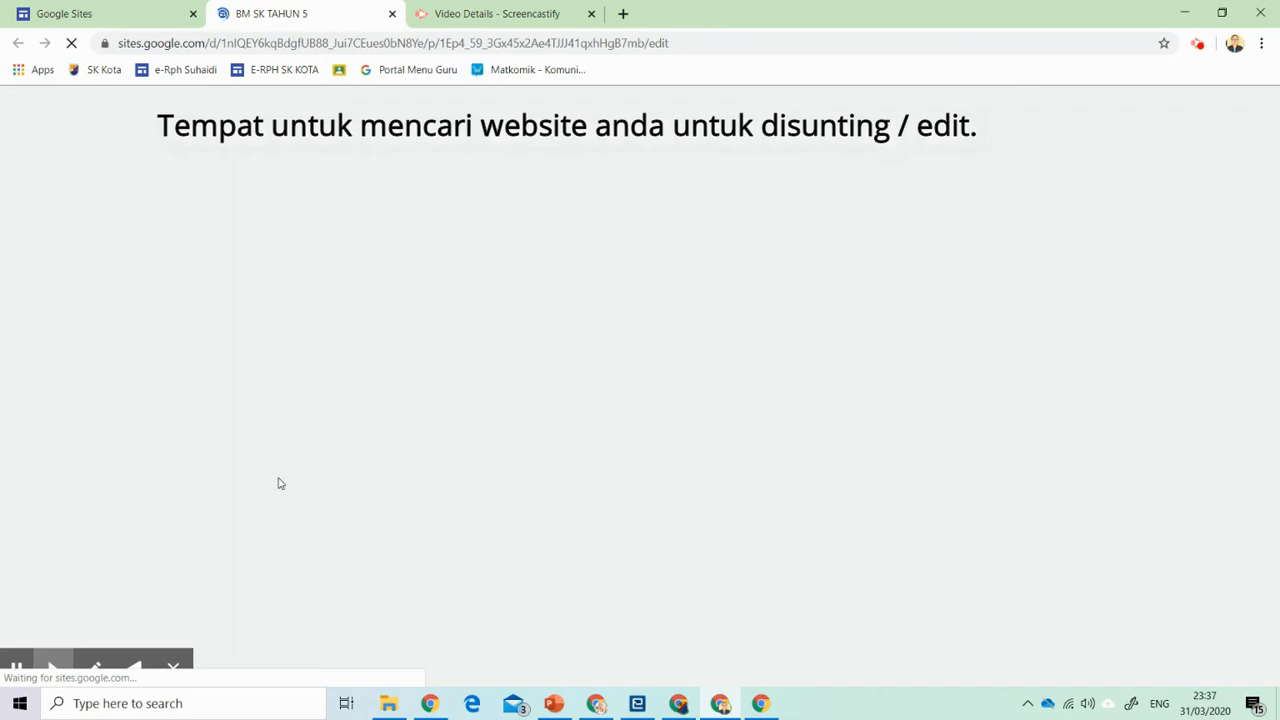
scroll(545, 414, down, 2)
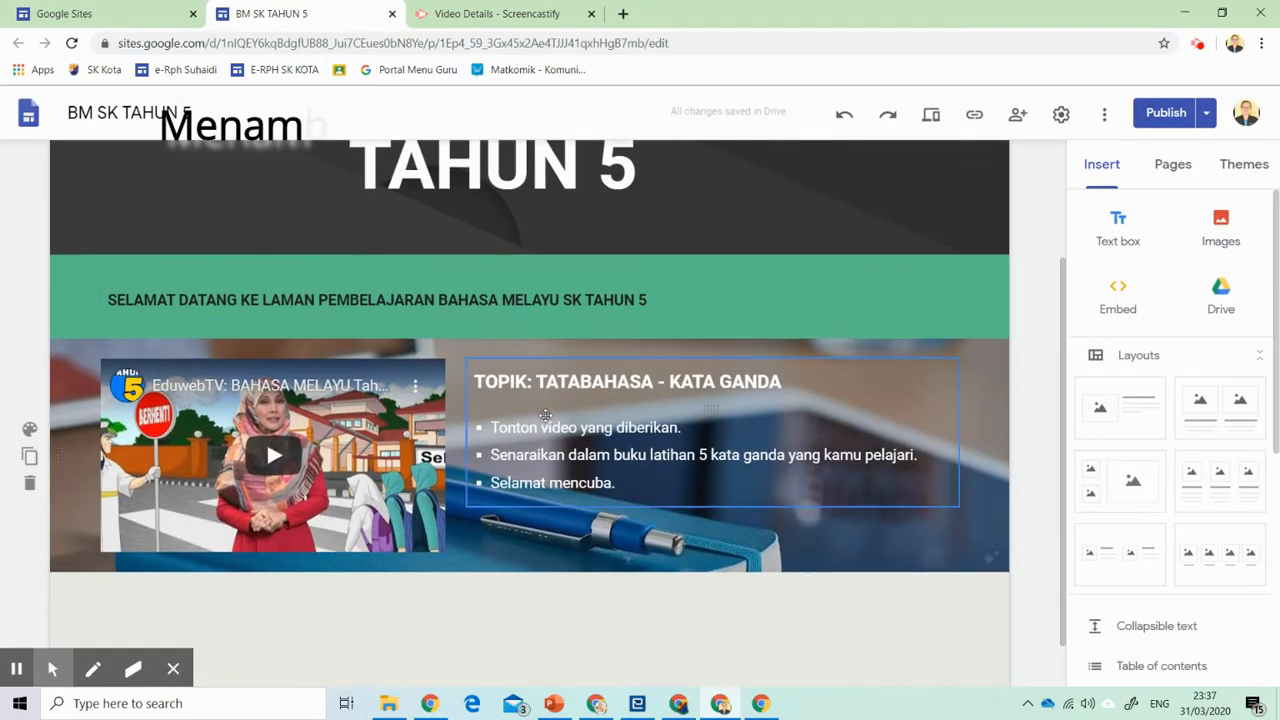
scroll(545, 414, down, 1)
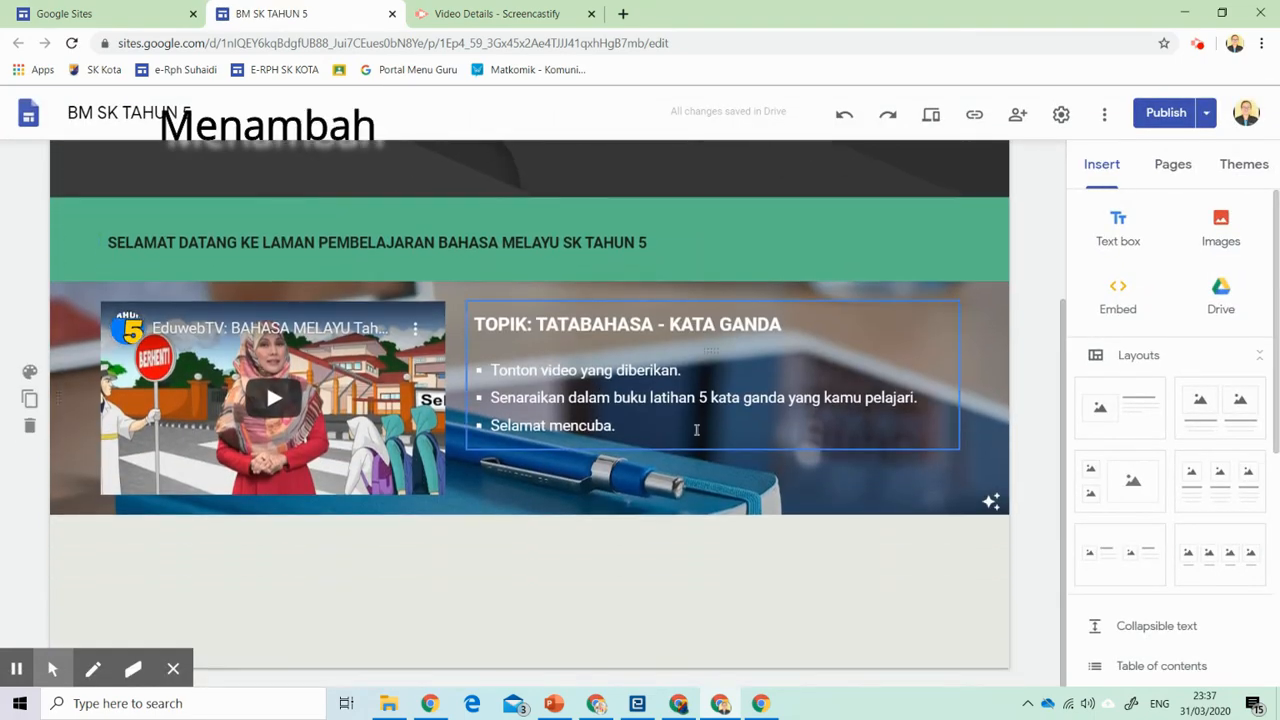
Insert a layout with two images, each with a heading and text below, under the video section.
click(1205, 422)
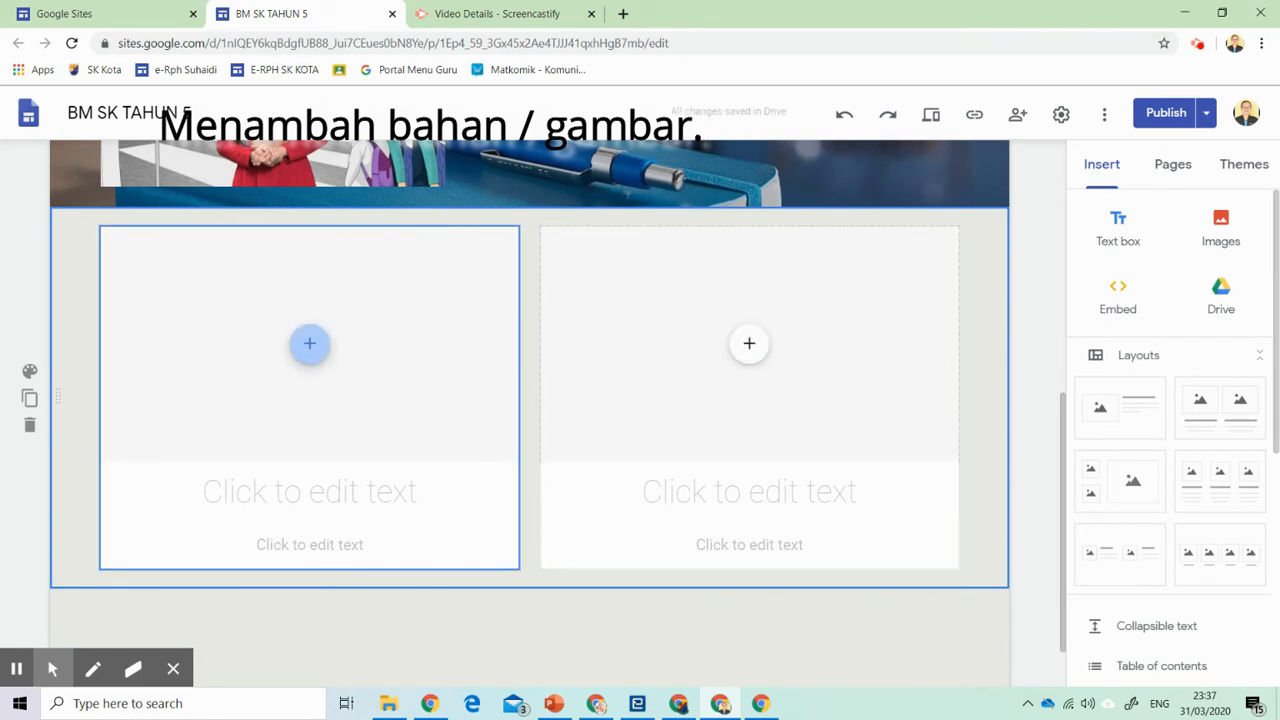
click(309, 343)
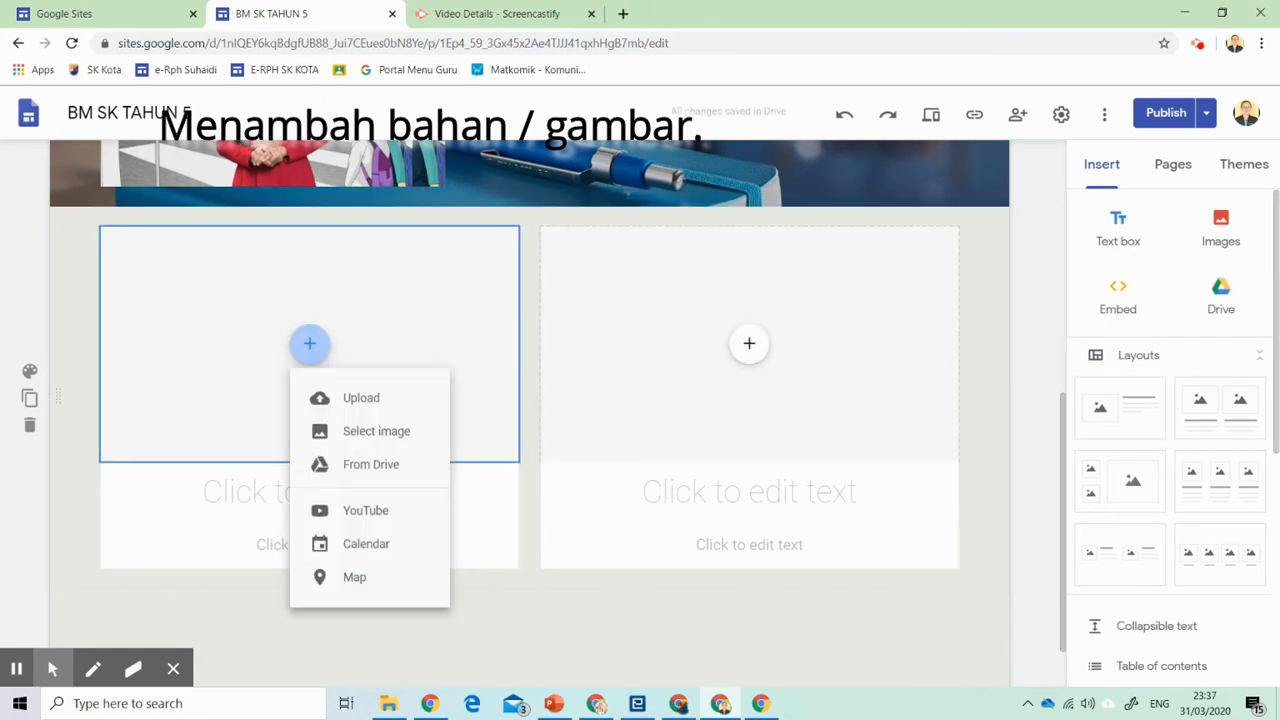
click(349, 440)
click(508, 216)
click(405, 218)
text(kata ganda)
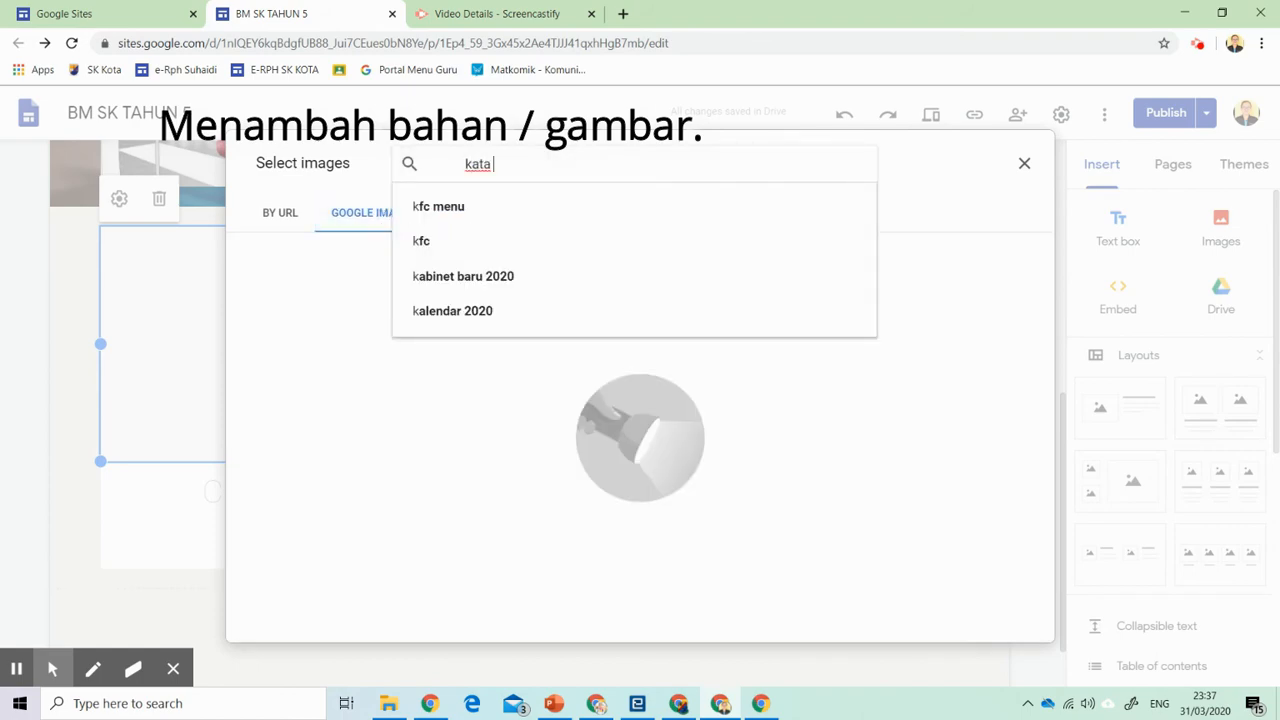
key(Return)
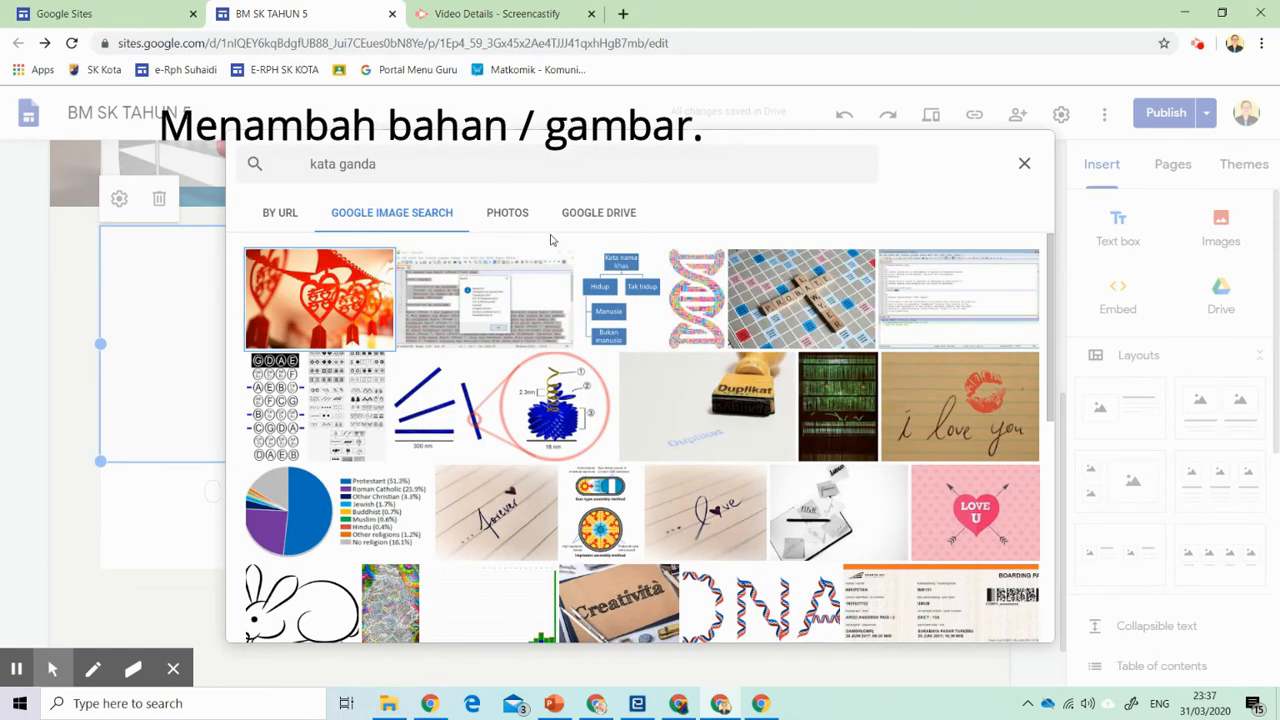
scroll(640, 437, down, 15)
scroll(1060, 502, down, 2)
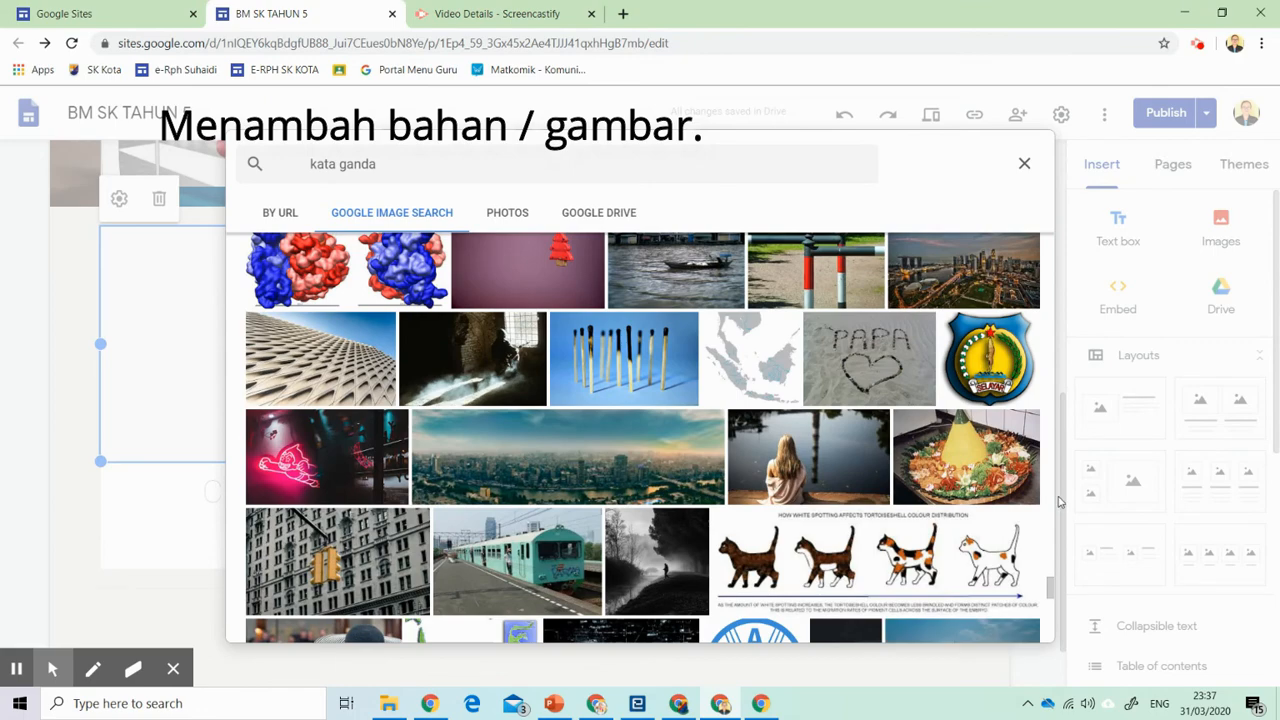
click(1024, 163)
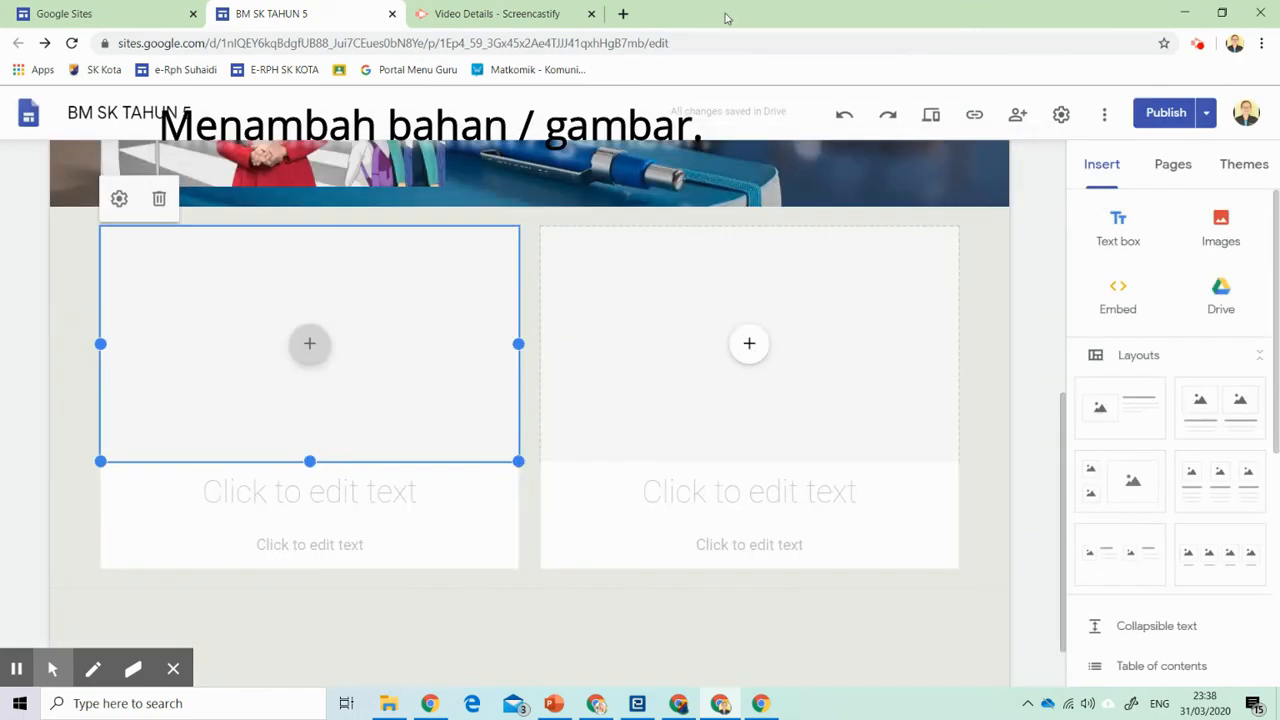
Search Google Images for "kata ganda" in a new tab and open the Laman Bahasa Melayu table image.
click(623, 13)
text(kata ganda)
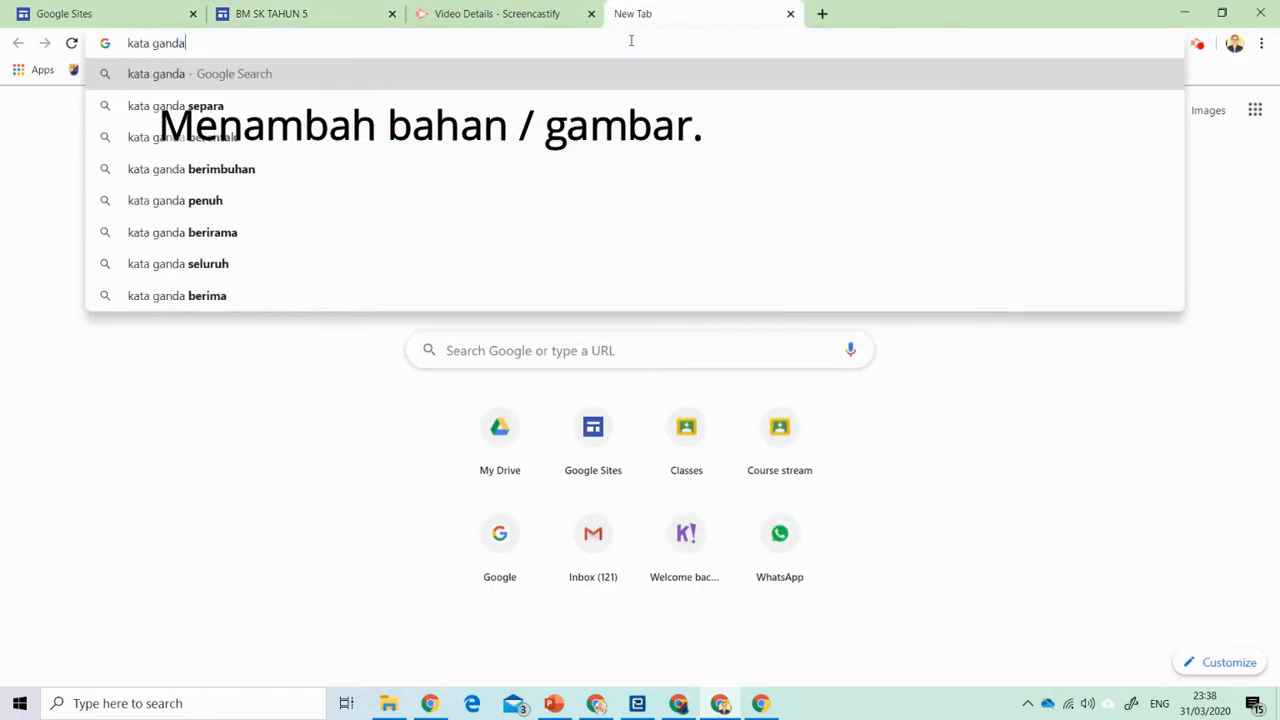
key(Return)
click(215, 177)
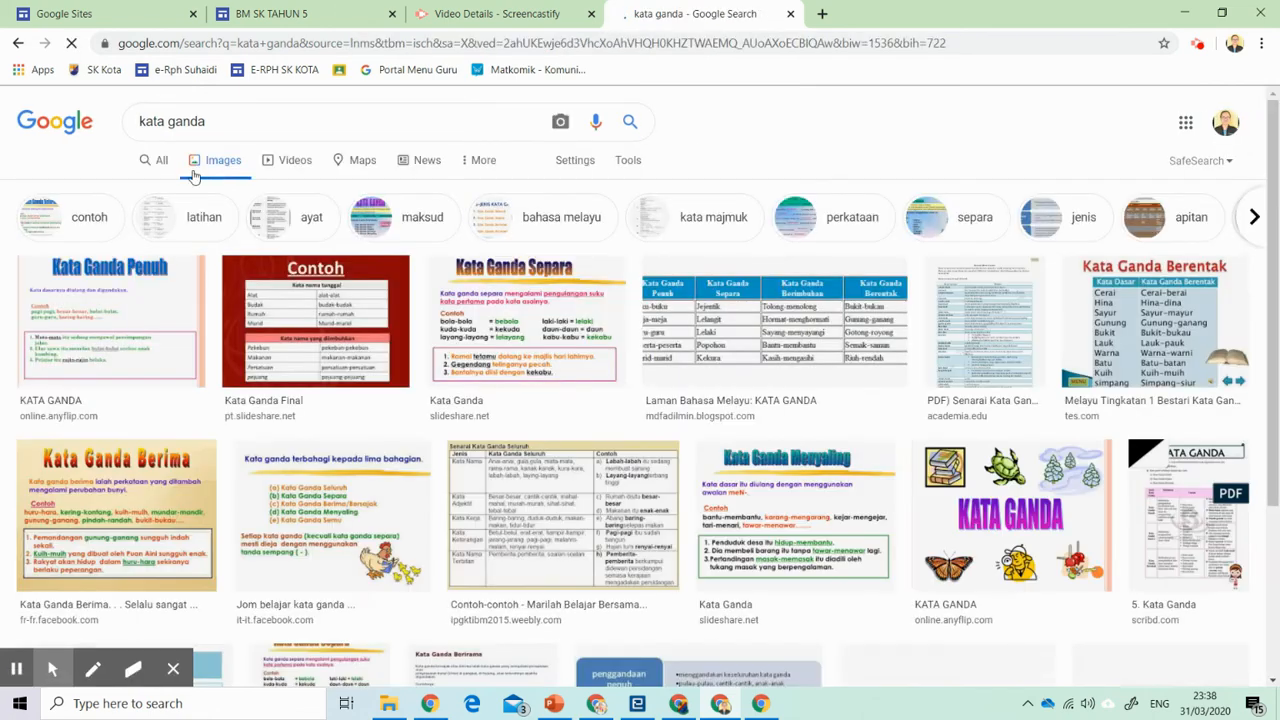
click(740, 320)
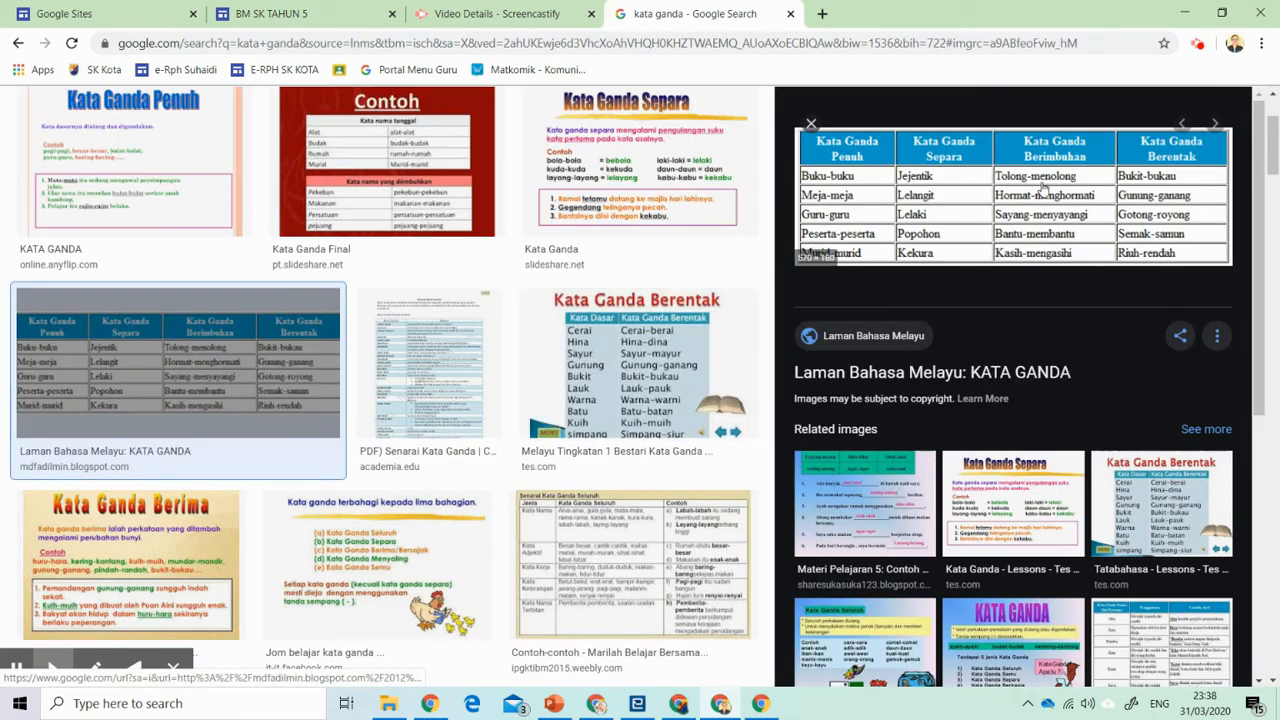
Save the kata ganda table image as "nota kata ganda" in PNG format in the Google Classroom folder.
right_click(1040, 222)
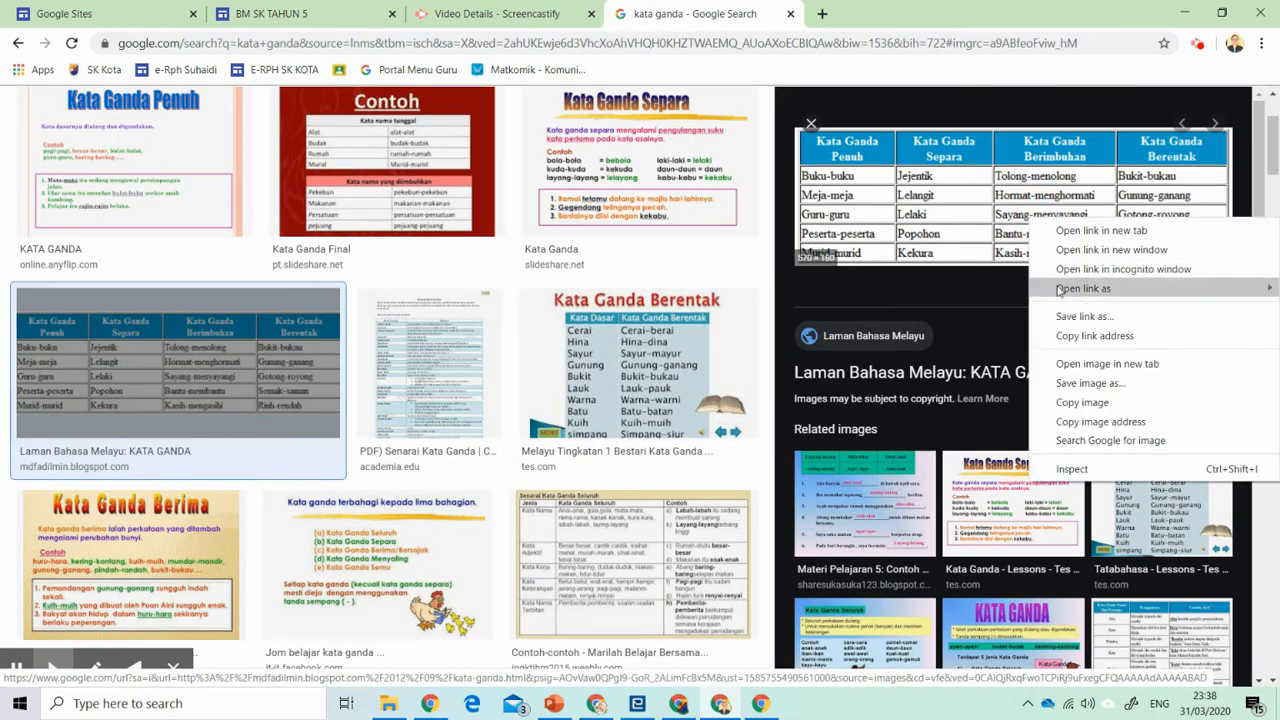
click(1063, 383)
text(kata ganda)
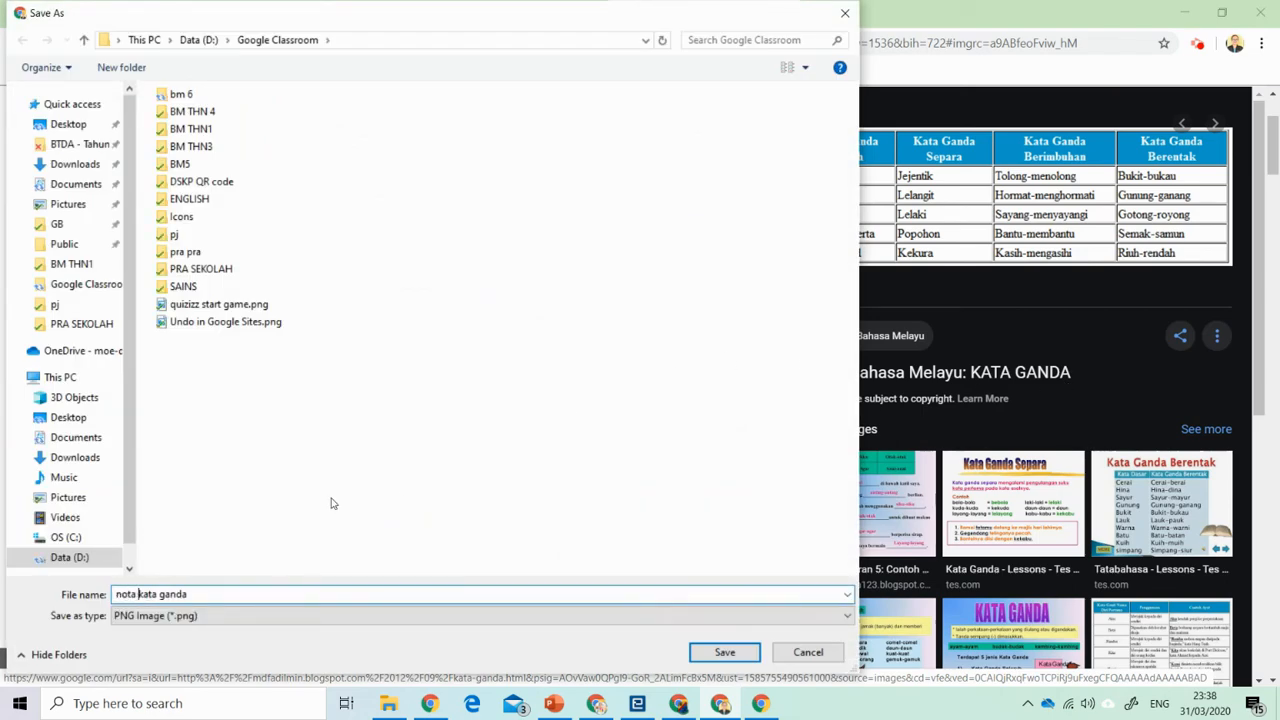
key(Return)
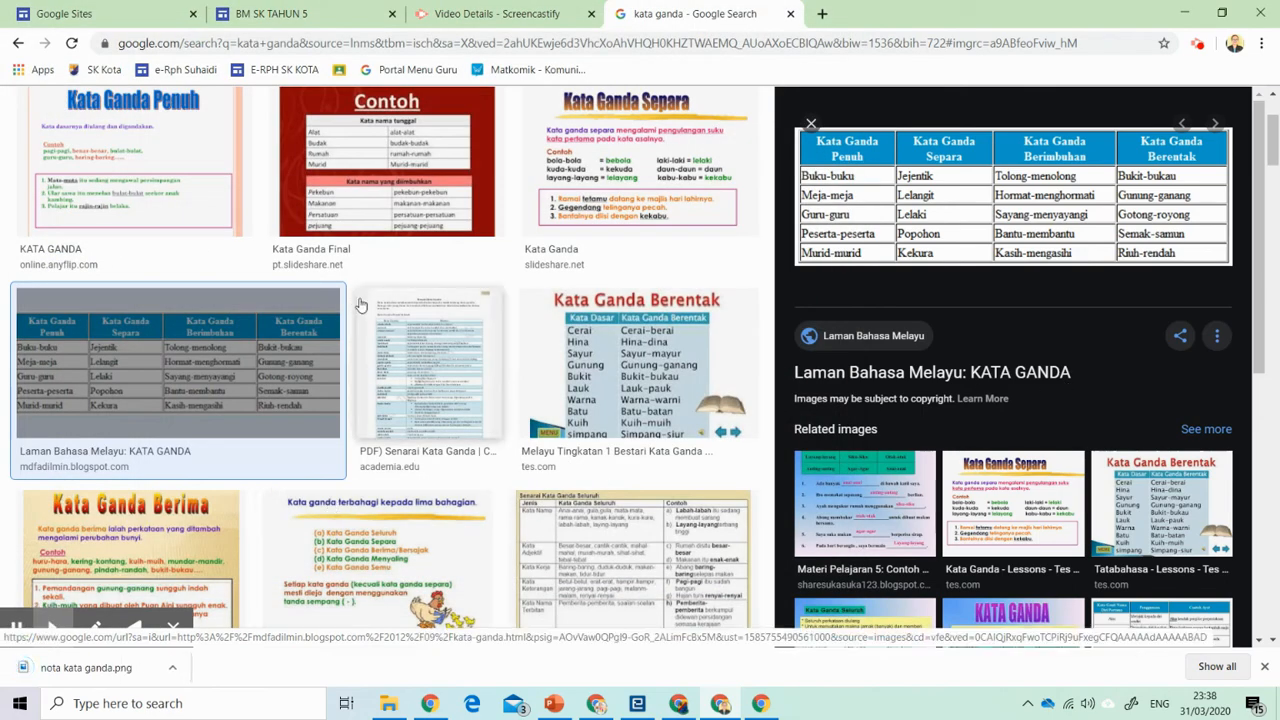
Return to the site editor, upload nota kata ganda.png from the Google Classroom folder into the first image placeholder and uncrop it.
click(178, 12)
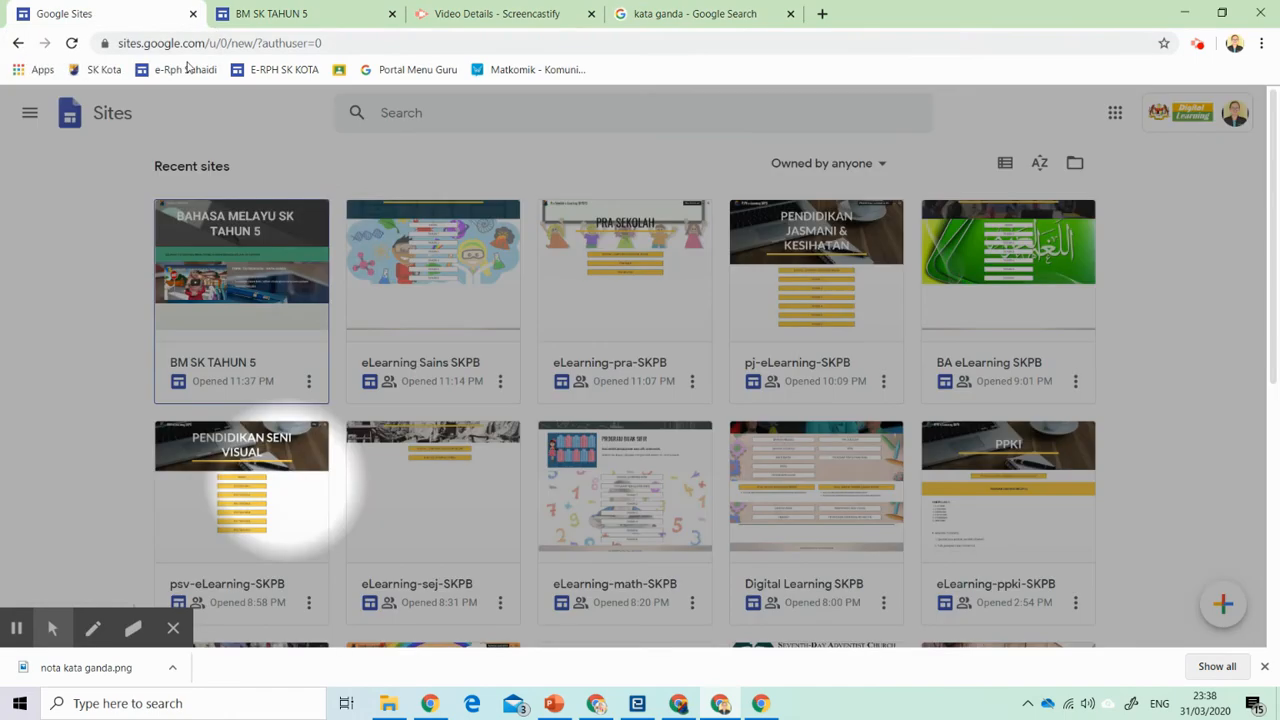
click(289, 14)
click(332, 329)
click(345, 398)
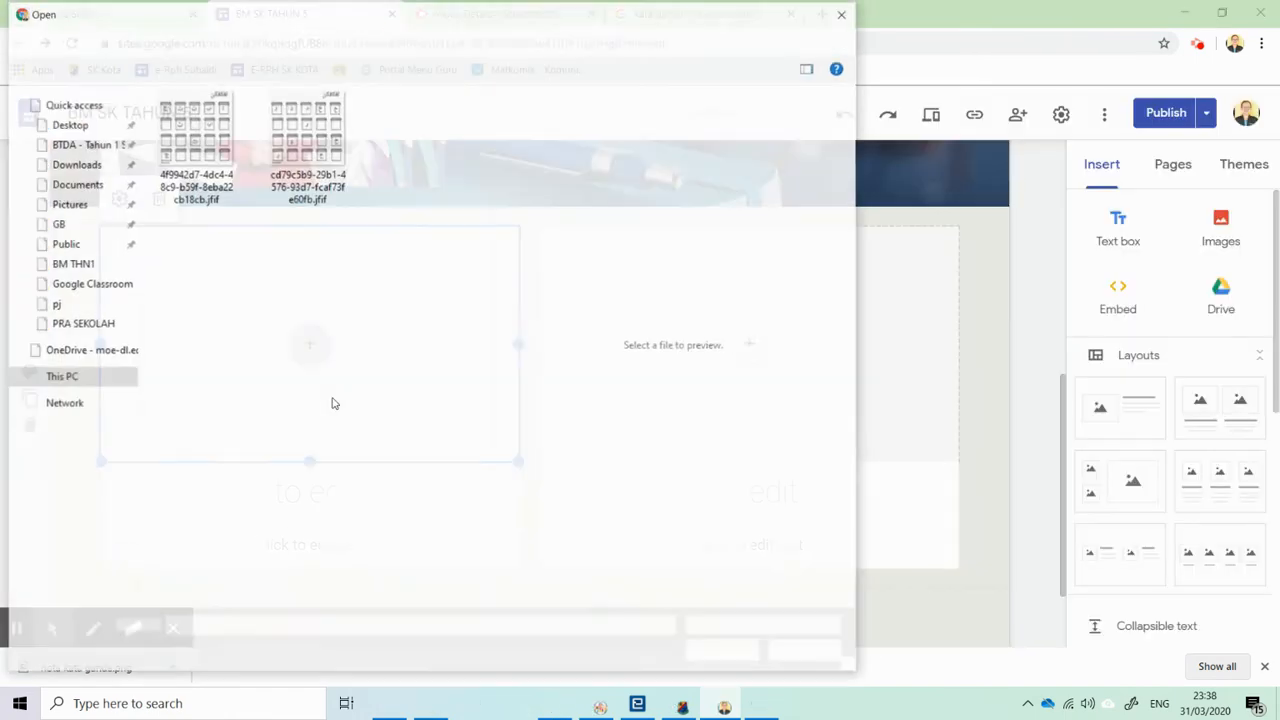
click(104, 286)
click(82, 324)
click(90, 284)
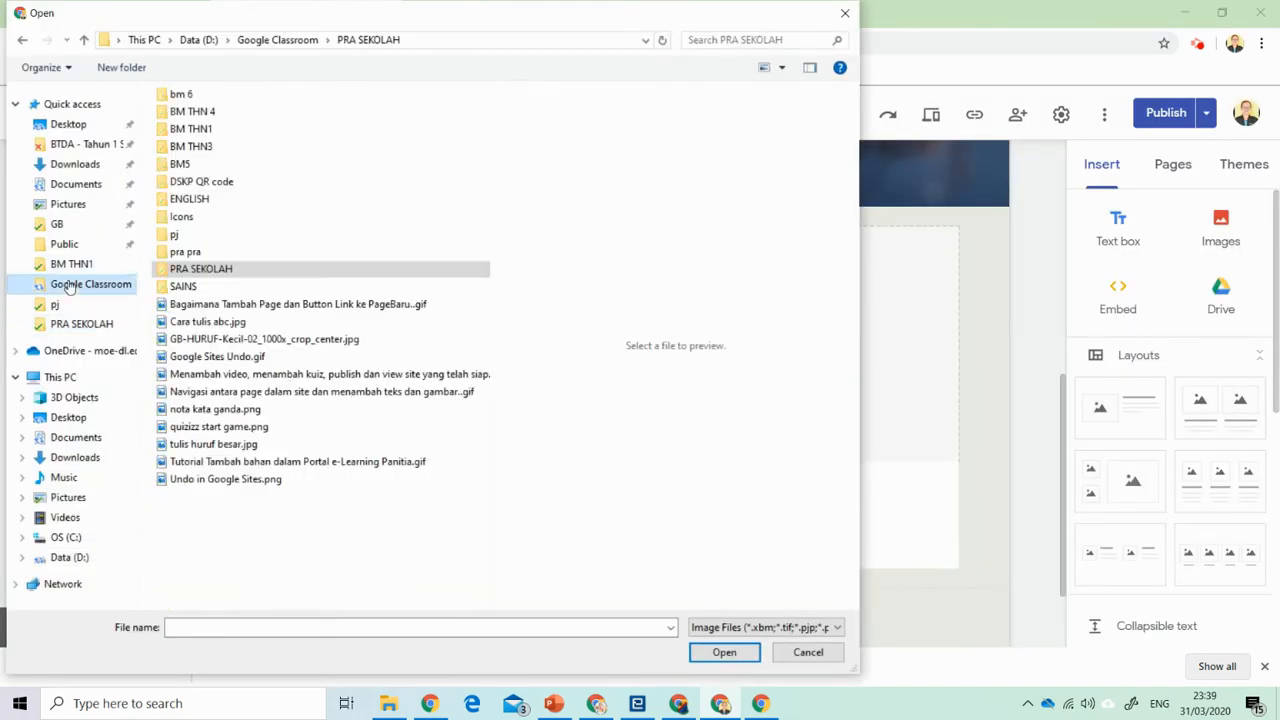
click(174, 410)
click(724, 652)
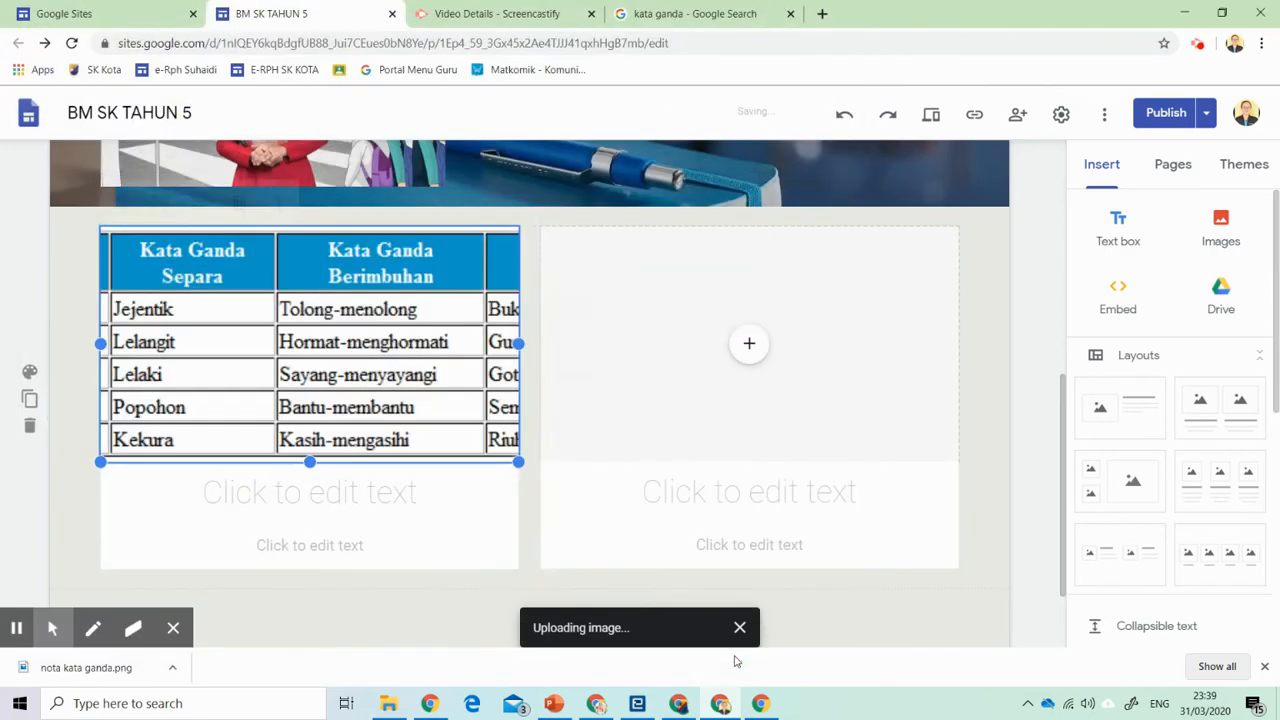
click(159, 200)
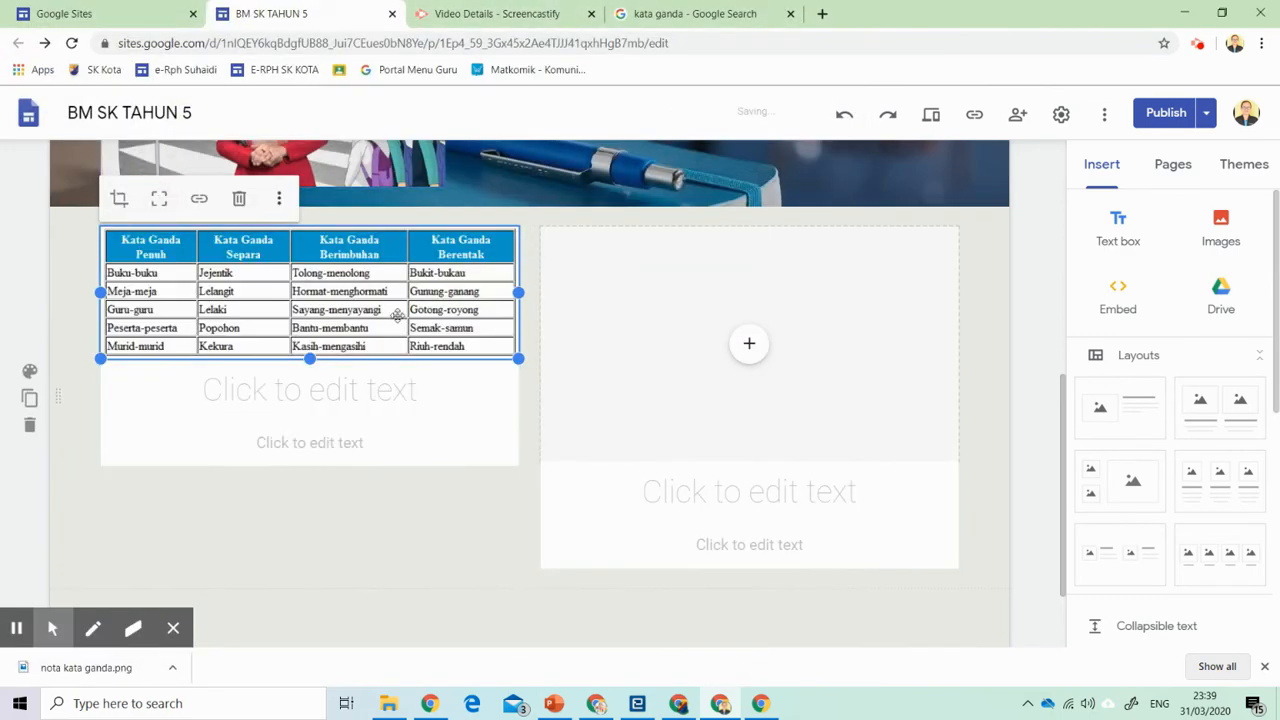
Delete the heading placeholder under the table image and the empty second column of the layout.
click(409, 384)
click(476, 333)
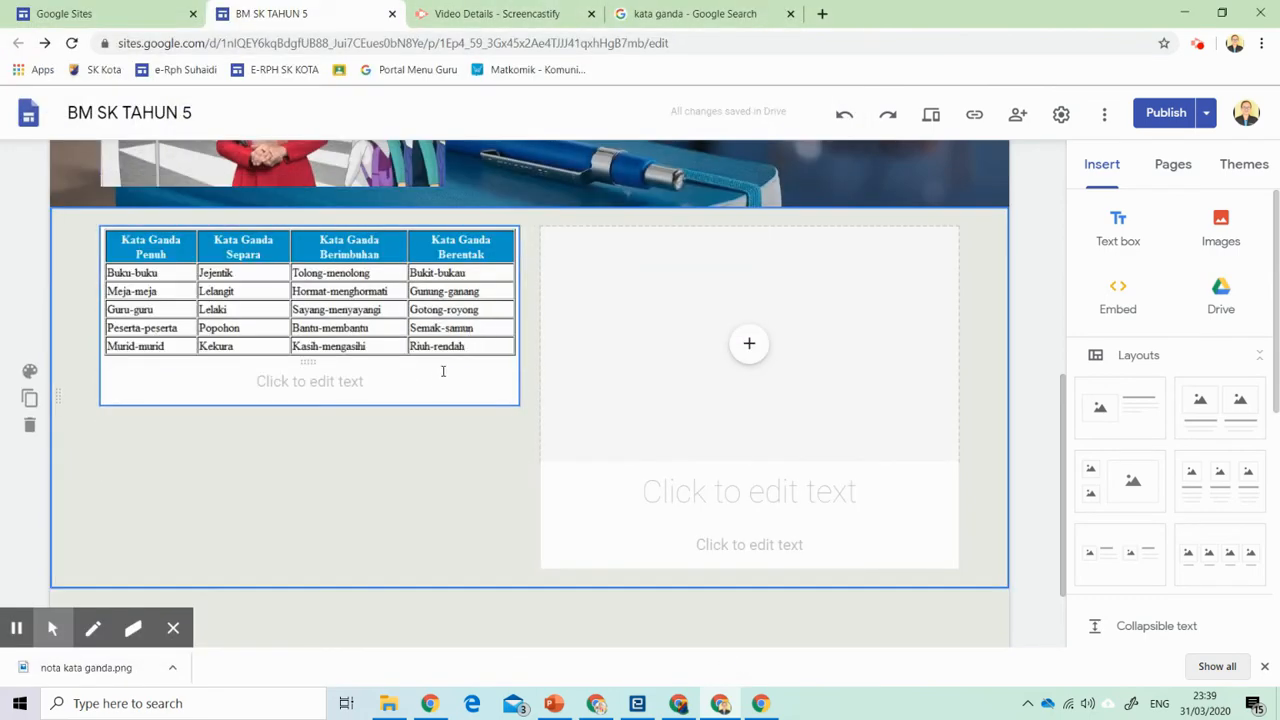
click(629, 374)
key(Delete)
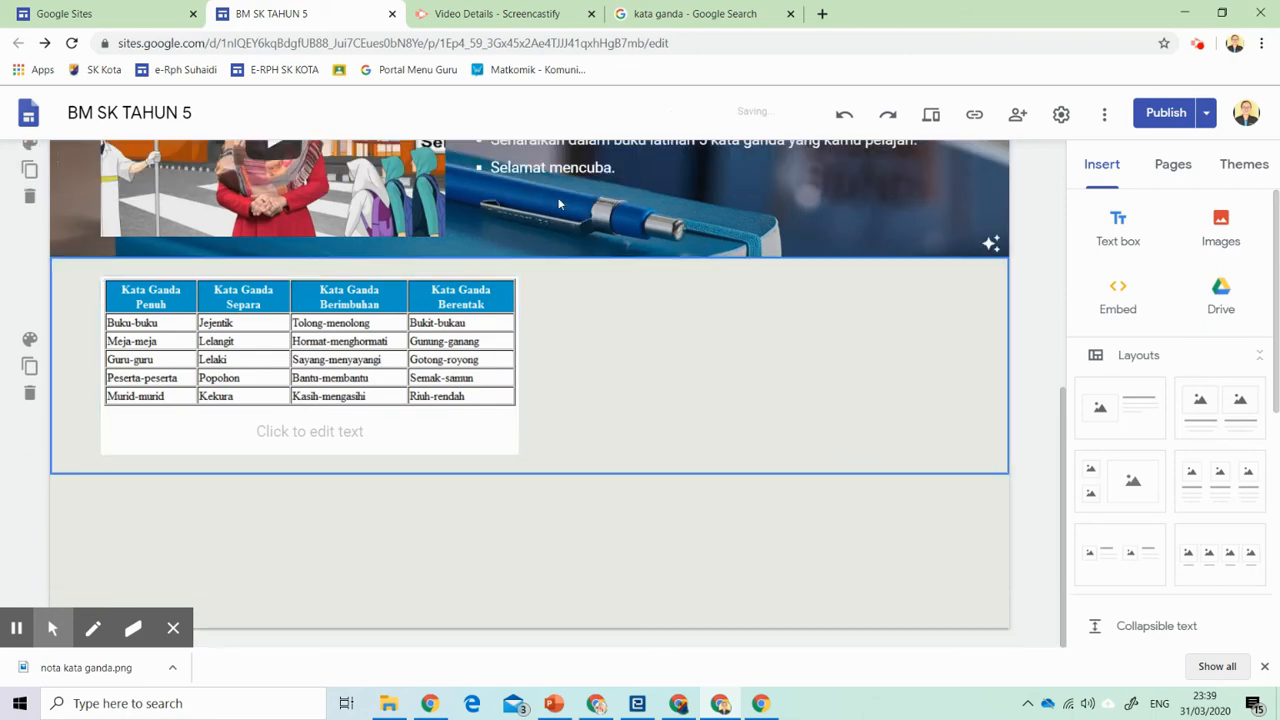
Widen the table image's column across most of the section and uncrop the image to show the whole table.
click(517, 410)
drag(519, 366, 876, 388)
click(158, 279)
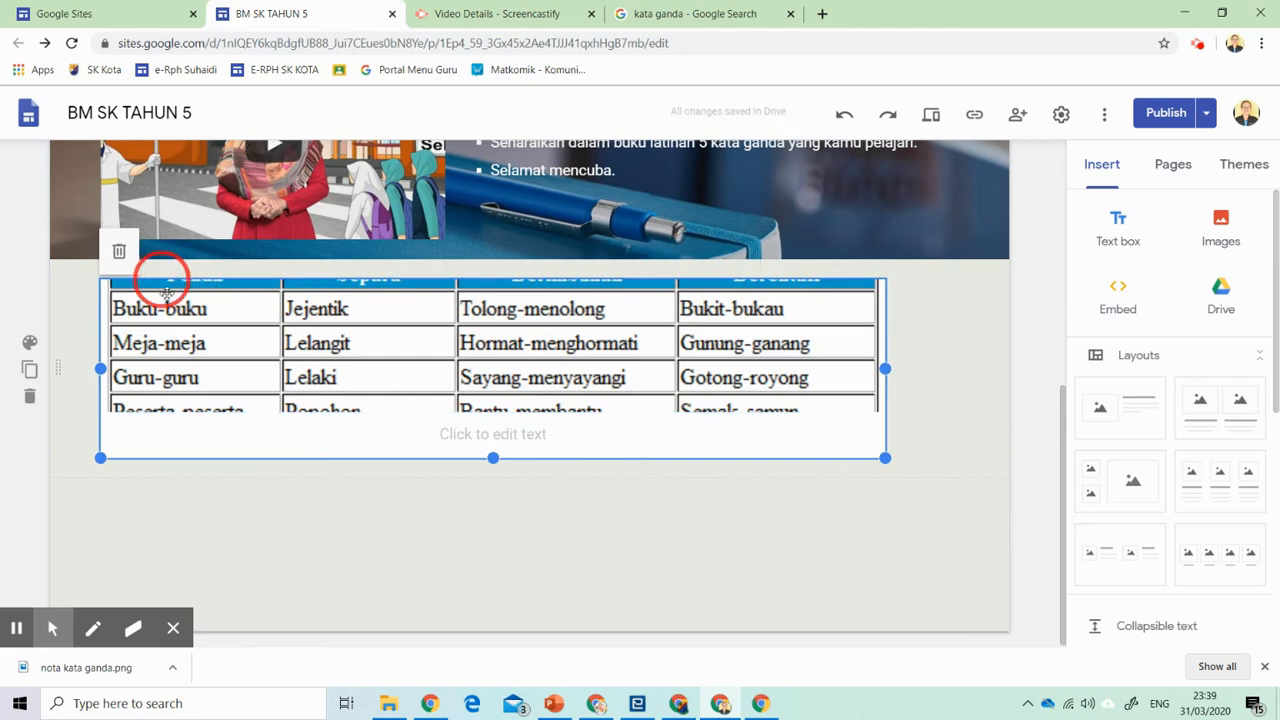
click(163, 258)
Enter the caption "Lihat contoh kata ganda yang diberikan." in the text placeholder and move it above the table image.
click(492, 549)
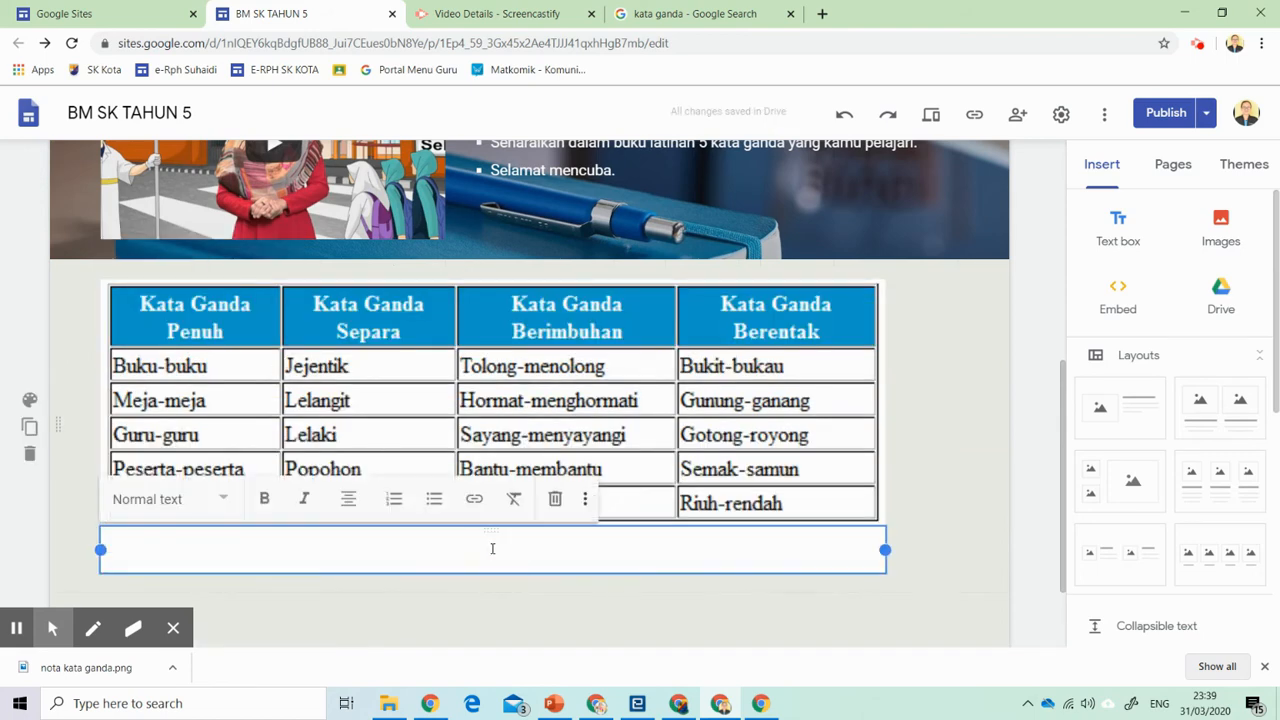
text(Lihat contoh kata ganda yang diberikan.)
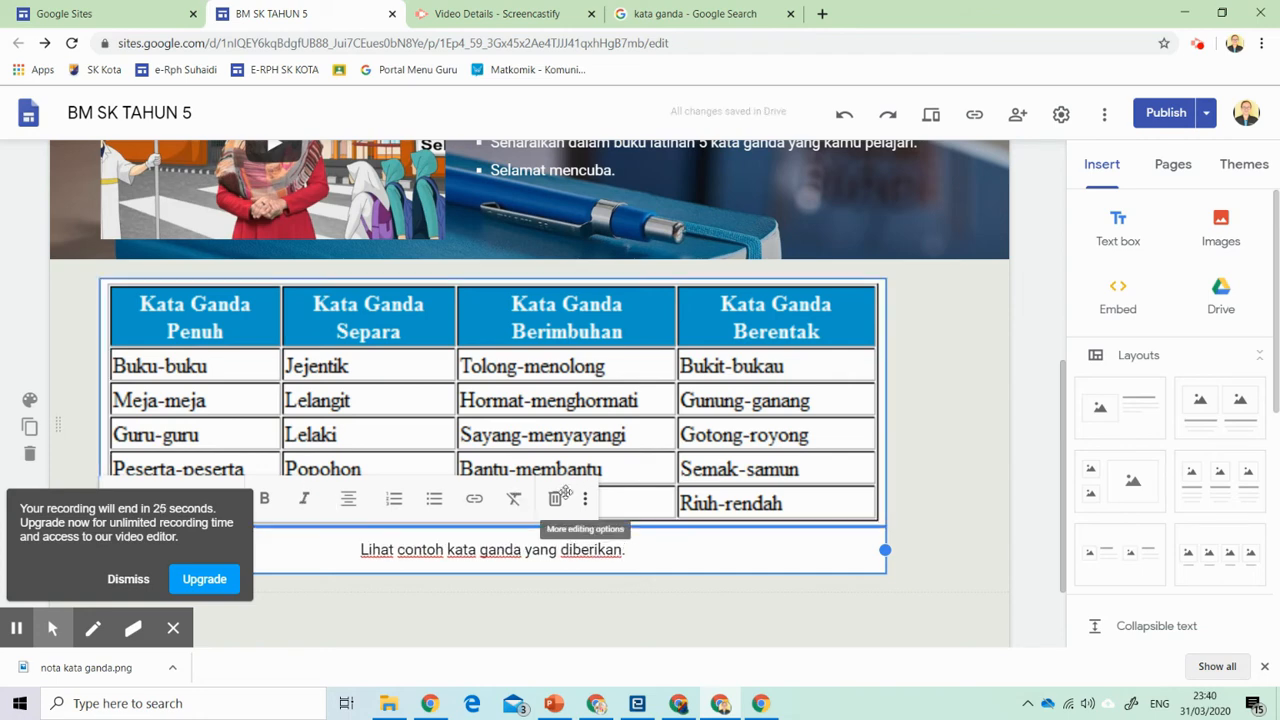
click(571, 586)
click(462, 549)
click(478, 490)
click(482, 549)
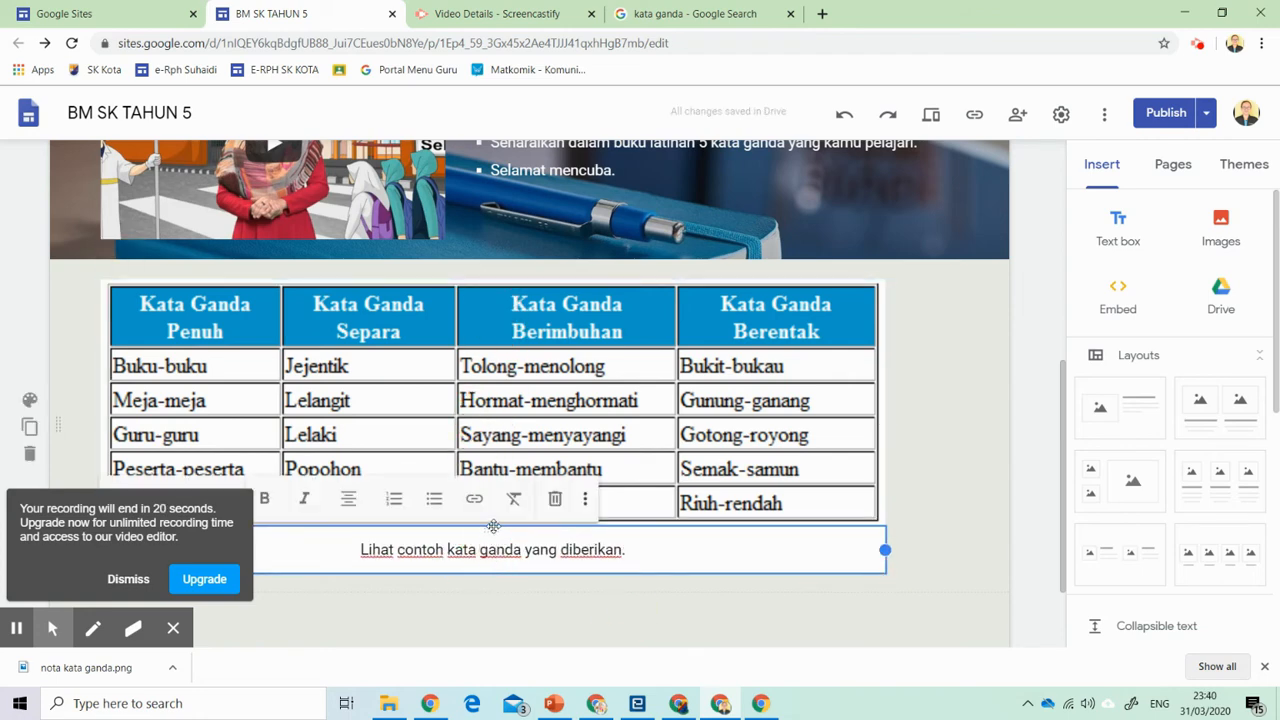
drag(497, 529, 475, 282)
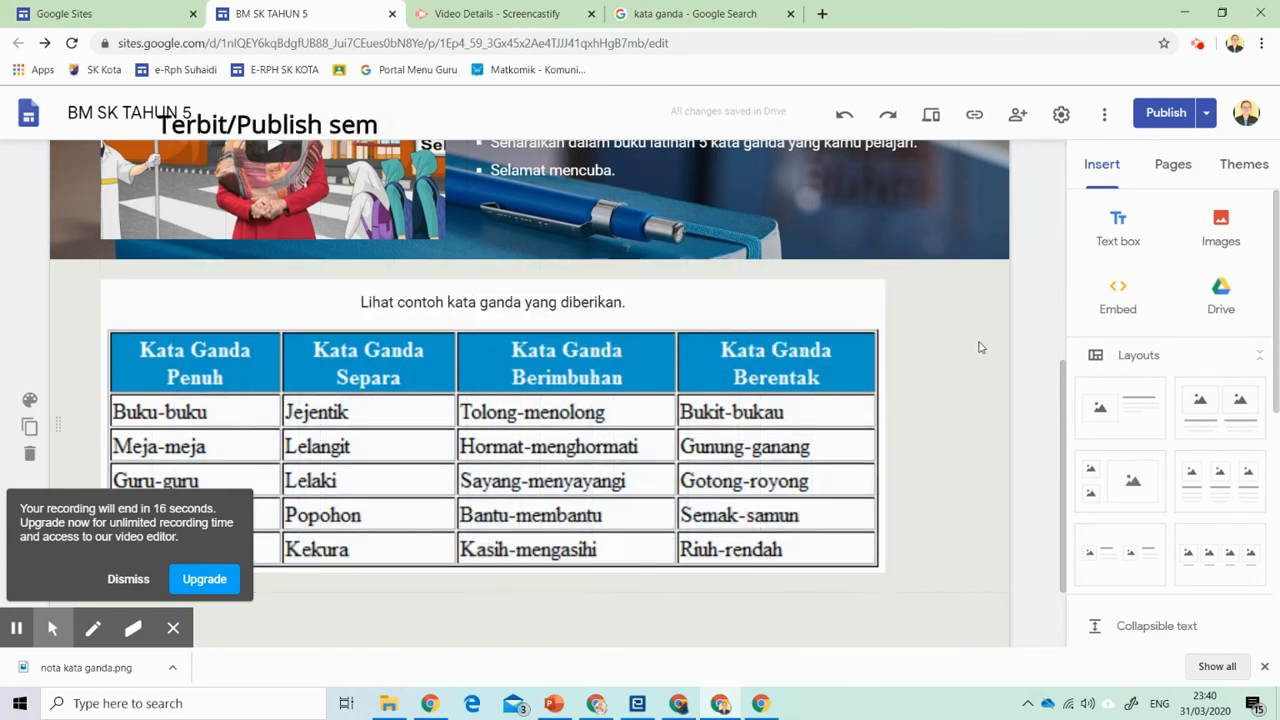
Publish the updated Home page and view the new kata ganda table section on the published site.
click(1166, 113)
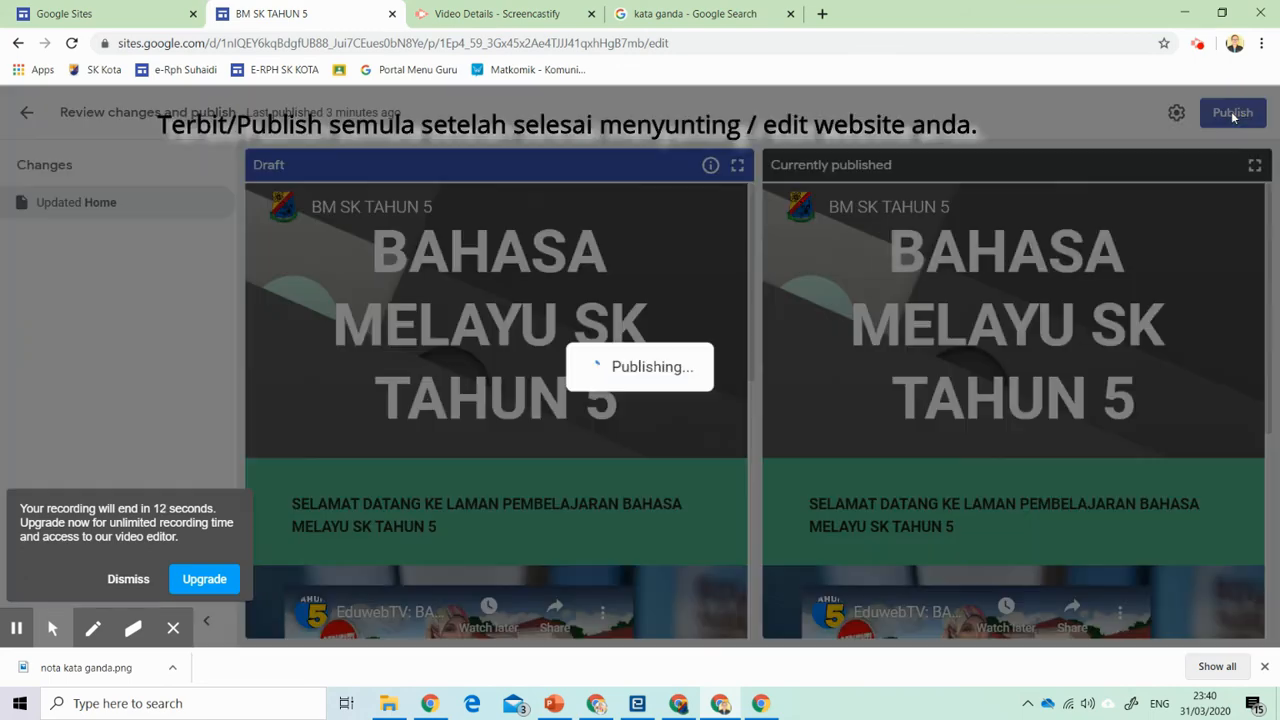
click(1230, 113)
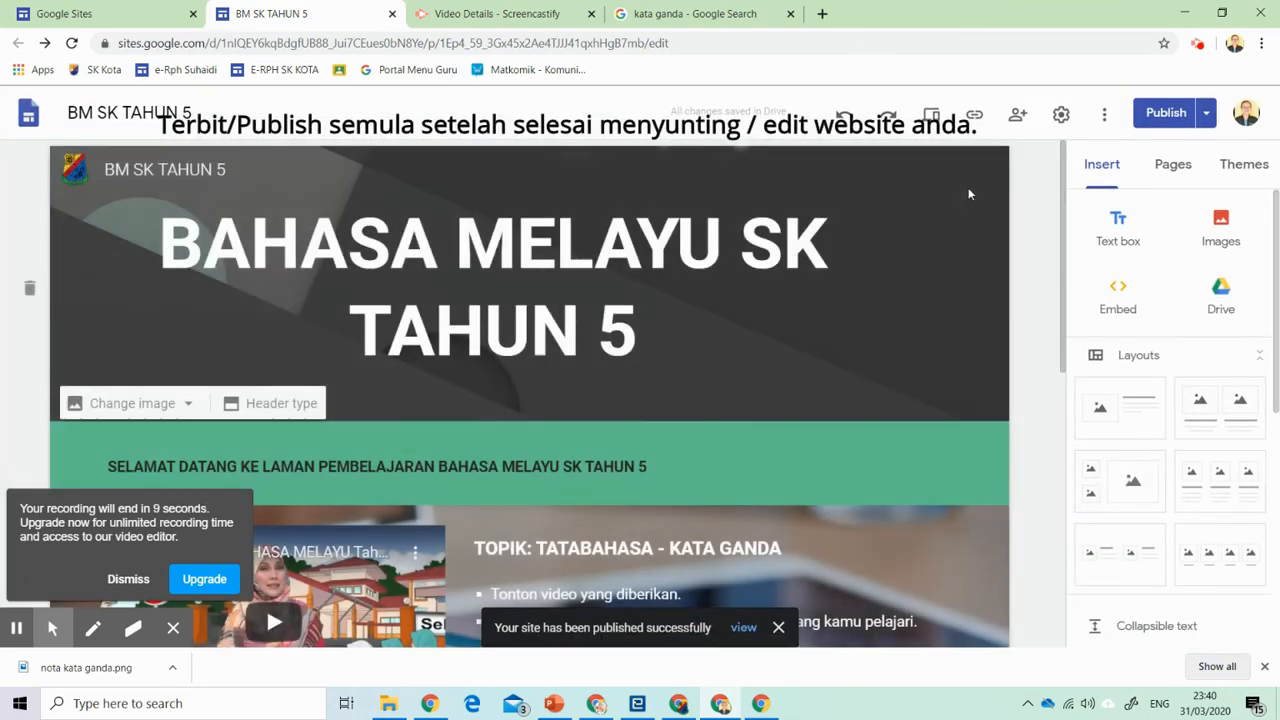
click(1206, 113)
click(1095, 203)
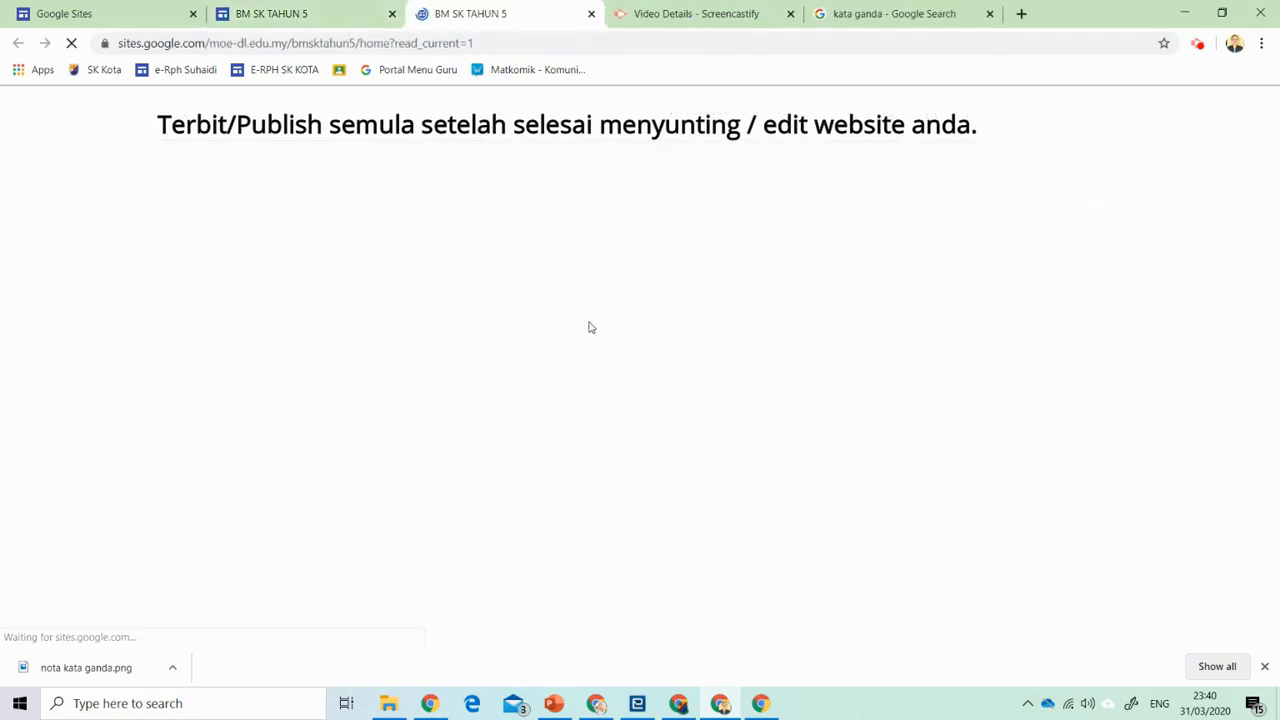
scroll(572, 462, down, 7)
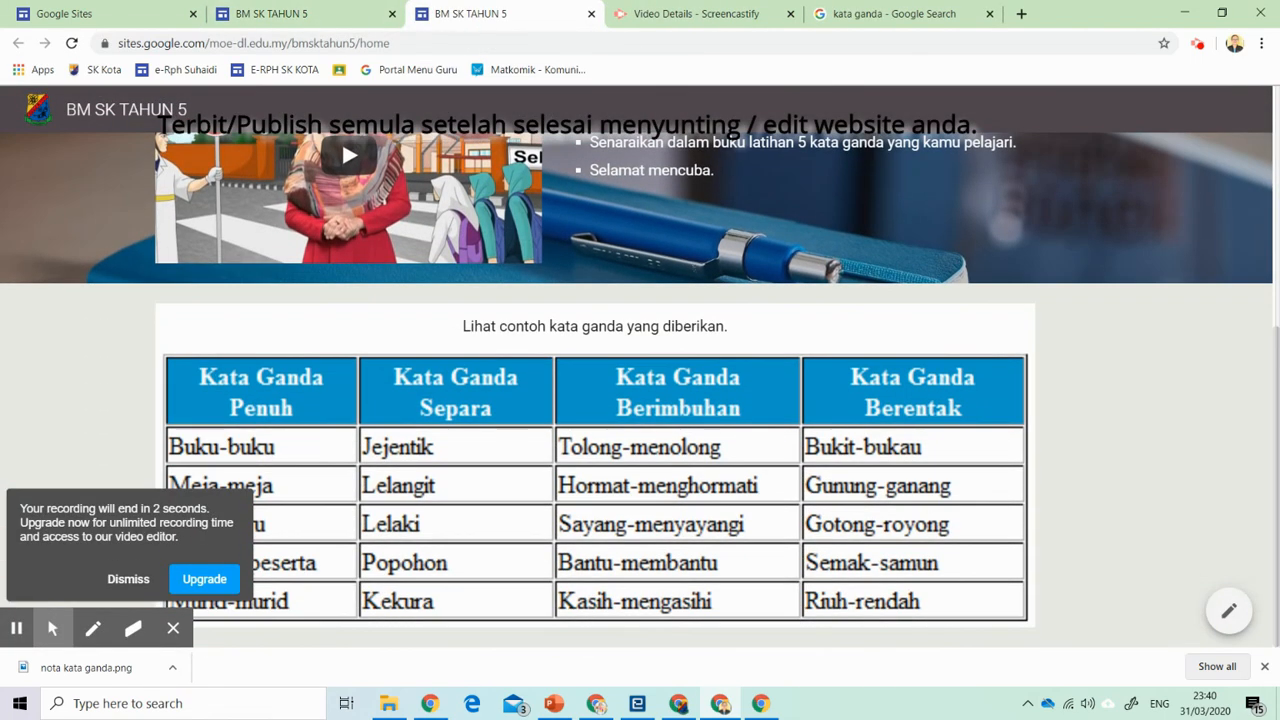